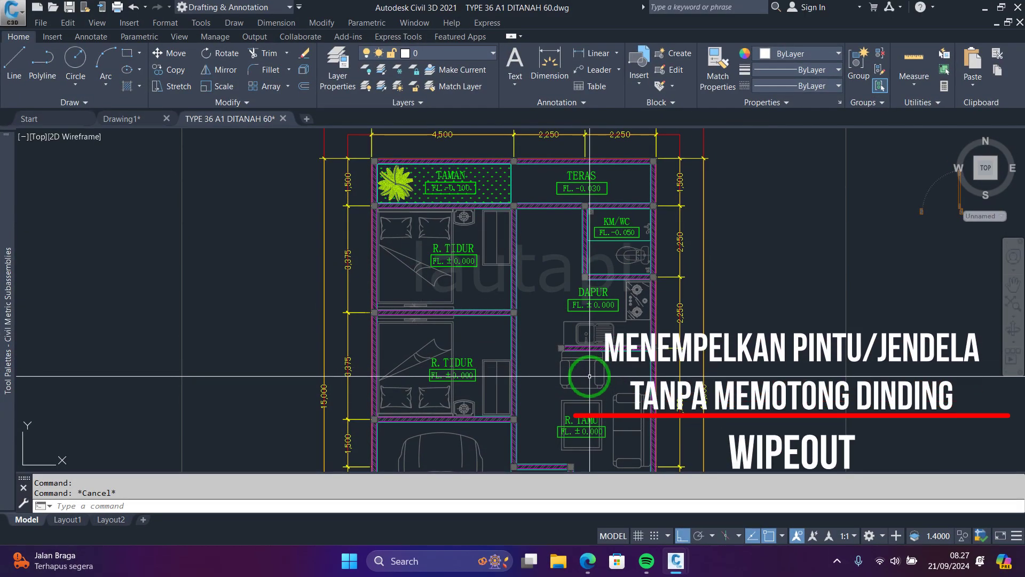
Step: Zoom in and out to look over the house floor plan
scroll(653, 339, down, 3)
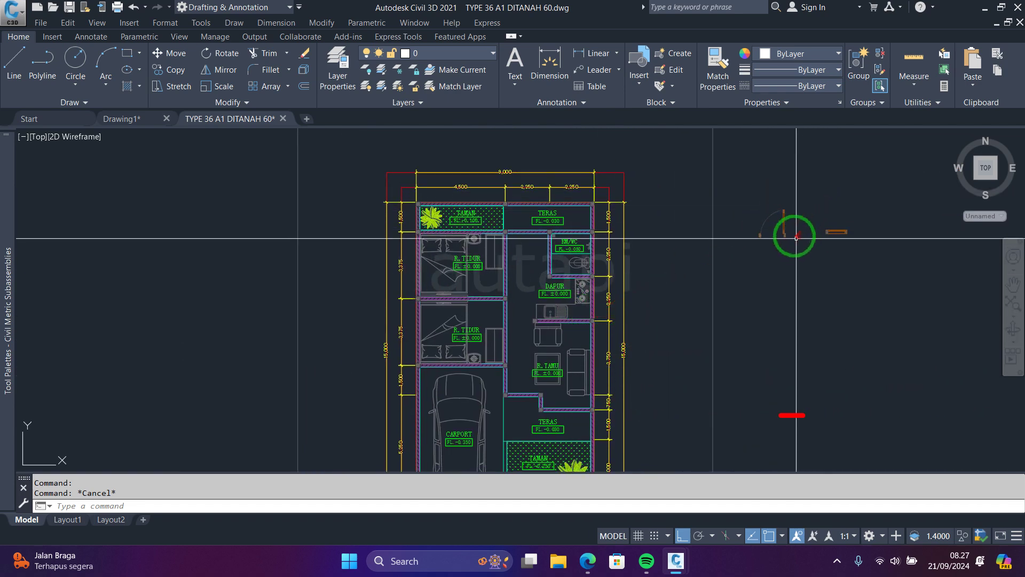
scroll(837, 235, up, 2)
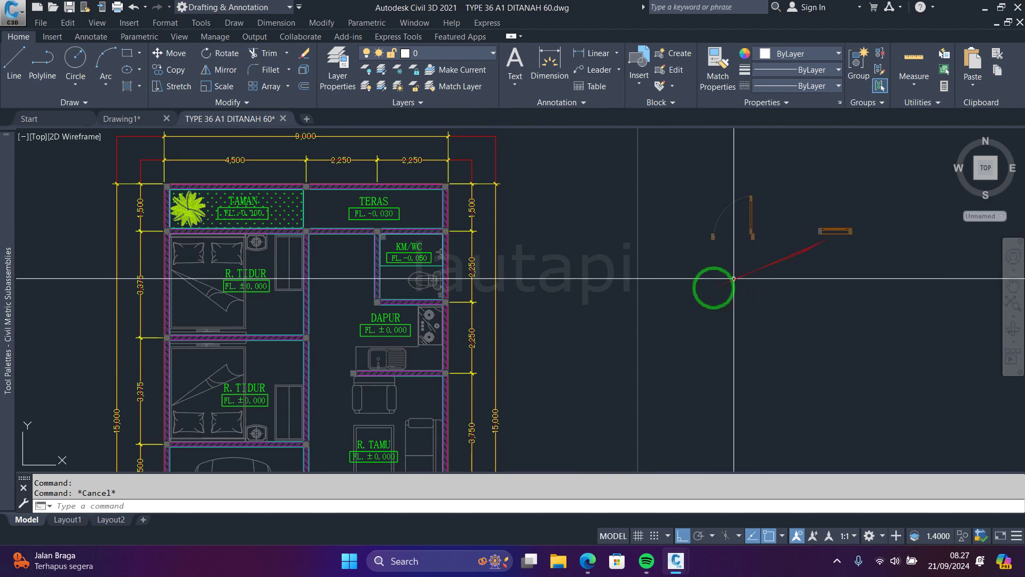
scroll(469, 308, down, 2)
scroll(403, 313, up, 4)
scroll(432, 307, up, 2)
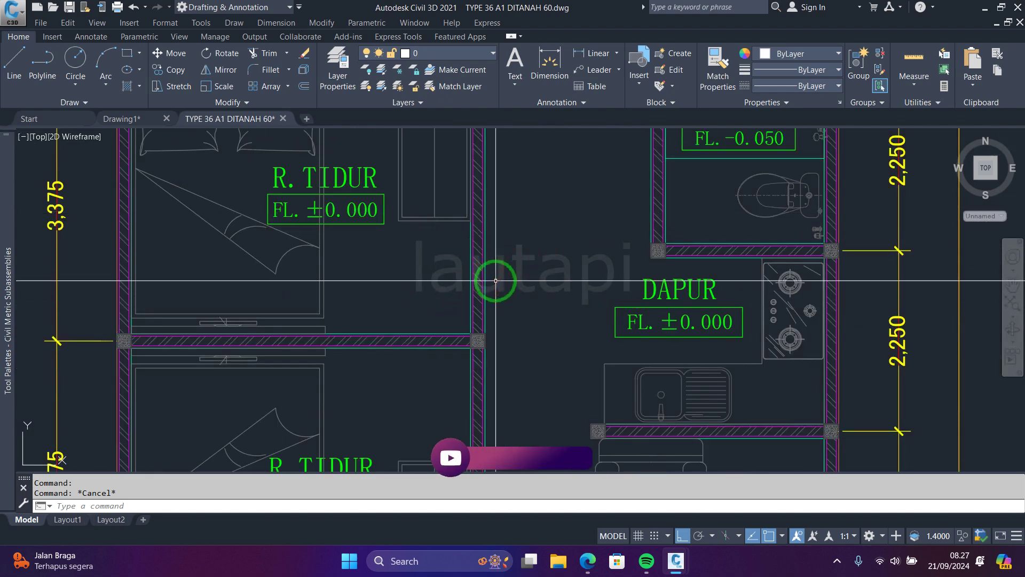
scroll(495, 321, down, 5)
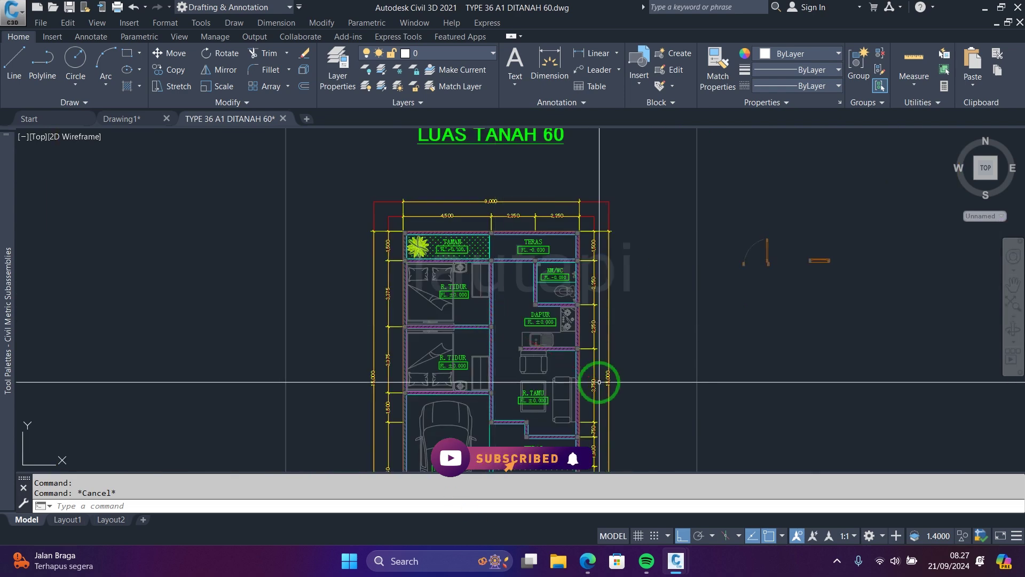
scroll(513, 342, up, 1)
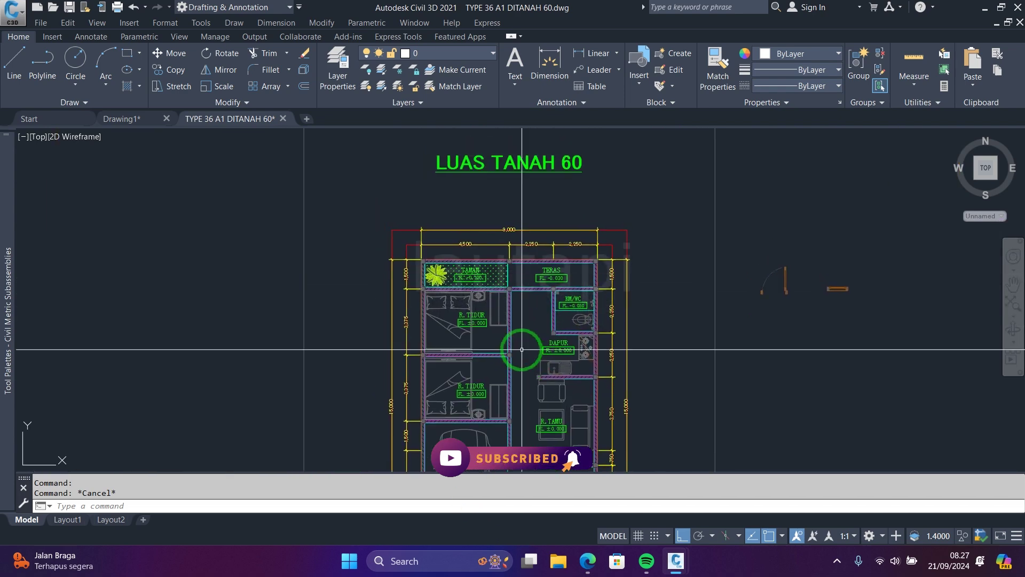
scroll(524, 355, up, 4)
Step: Pan through the lower rooms and carport, then centre on the door and window drawings
mouse_move(504, 257)
middle_down()
mouse_move(488, 233)
mouse_move(499, 190)
middle_up()
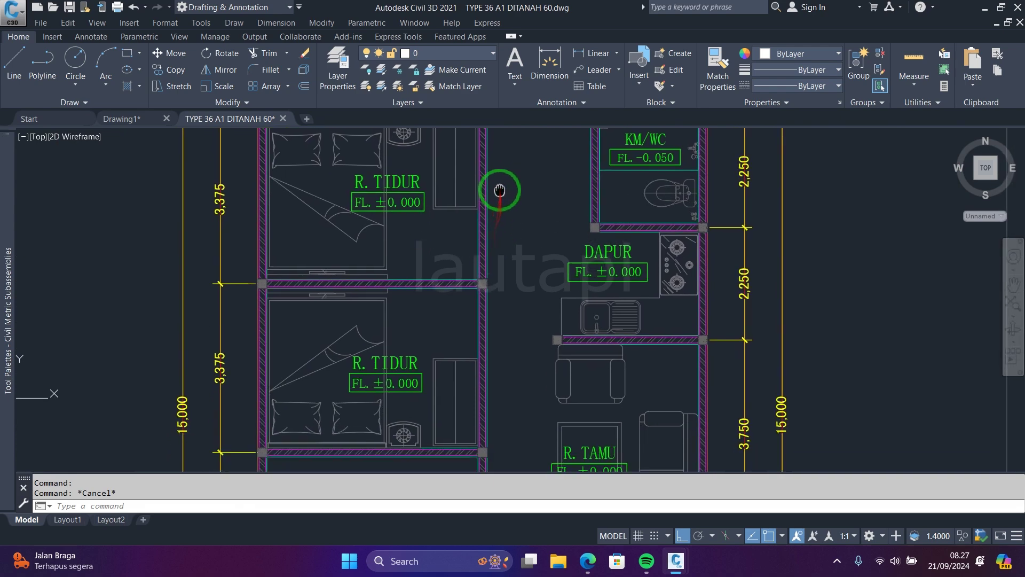
middle_drag(523, 315, 537, 225)
middle_drag(553, 332, 552, 263)
middle_drag(561, 326, 579, 242)
scroll(578, 242, down, 5)
scroll(735, 252, up, 1)
scroll(733, 211, up, 2)
scroll(753, 277, up, 3)
scroll(754, 278, down, 2)
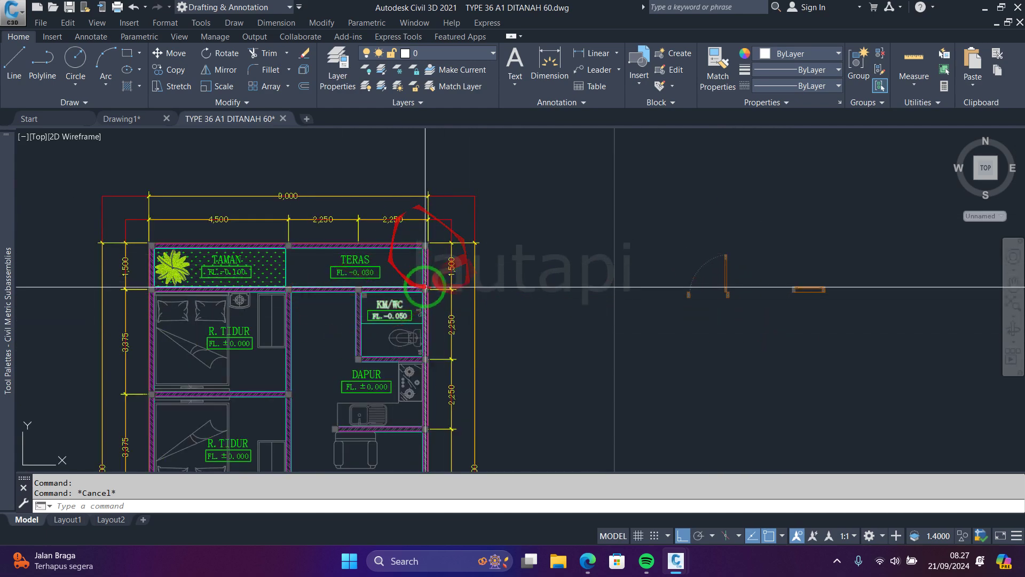
scroll(781, 300, up, 4)
middle_drag(696, 259, 669, 304)
scroll(571, 293, up, 2)
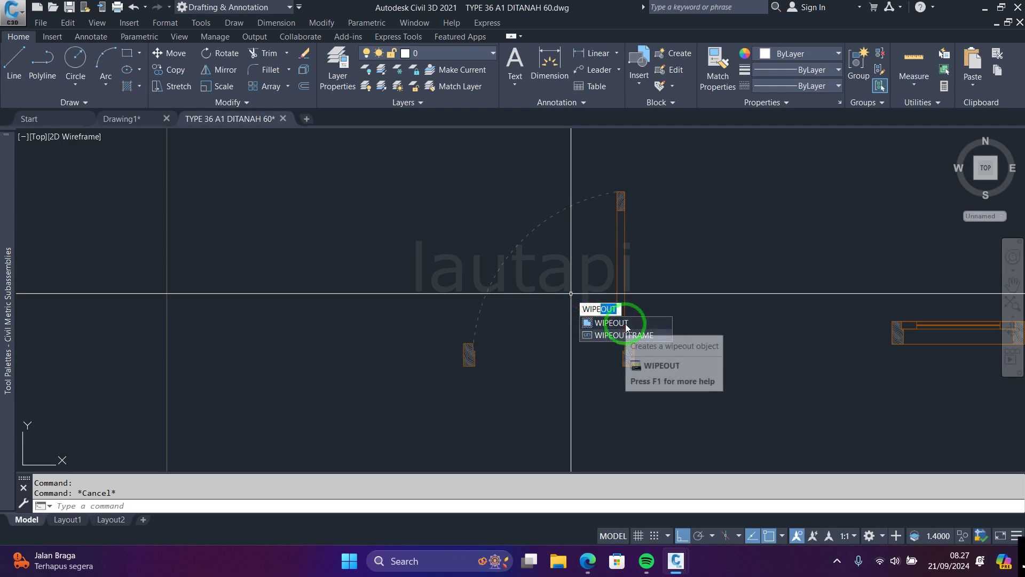
Step: Draw a rectangular wipeout spanning the door opening between its two hatched jambs
click(612, 323)
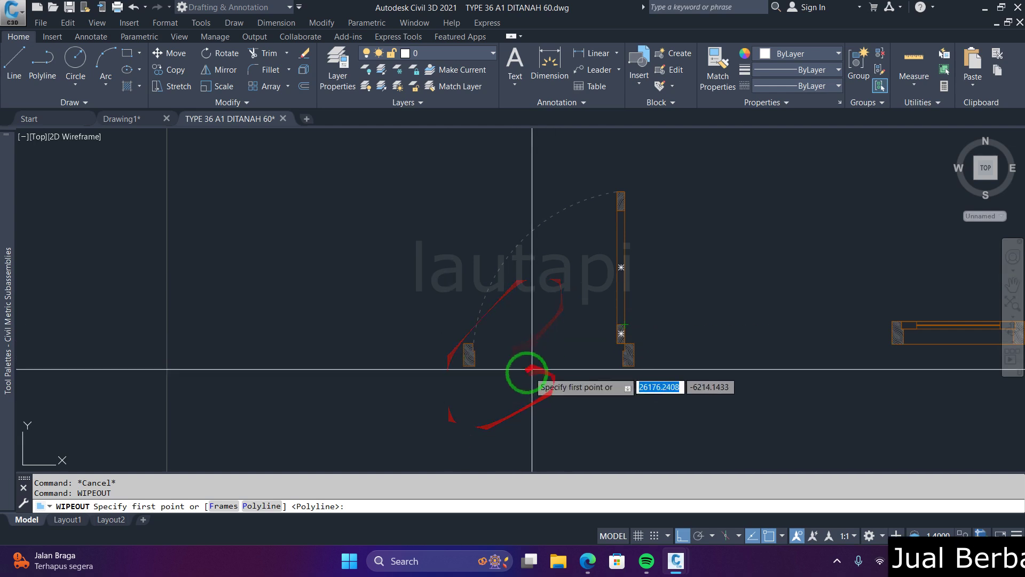
scroll(532, 369, up, 6)
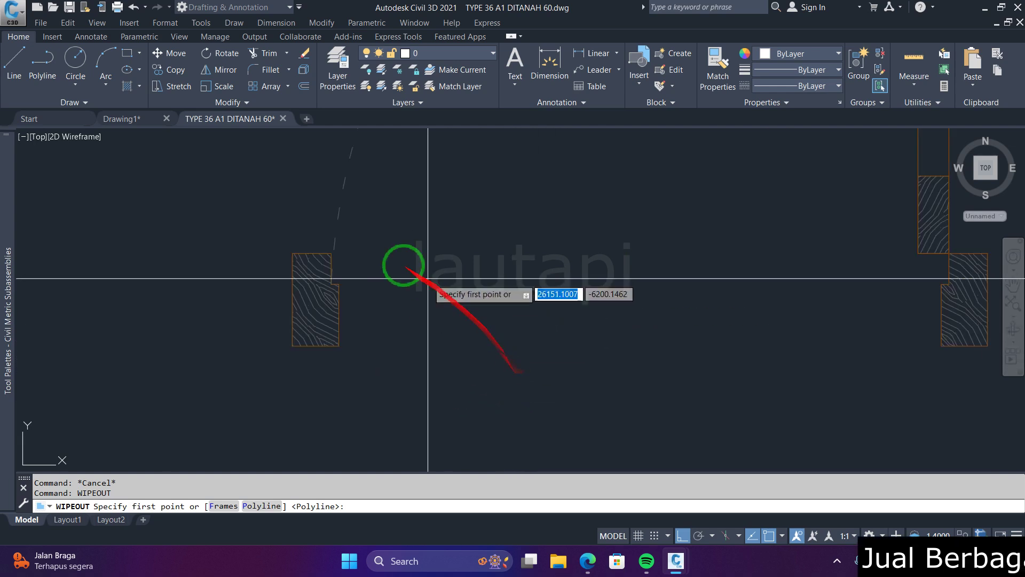
click(293, 252)
middle_drag(964, 298, 522, 270)
click(546, 225)
click(544, 316)
scroll(769, 296, down, 5)
scroll(646, 293, up, 5)
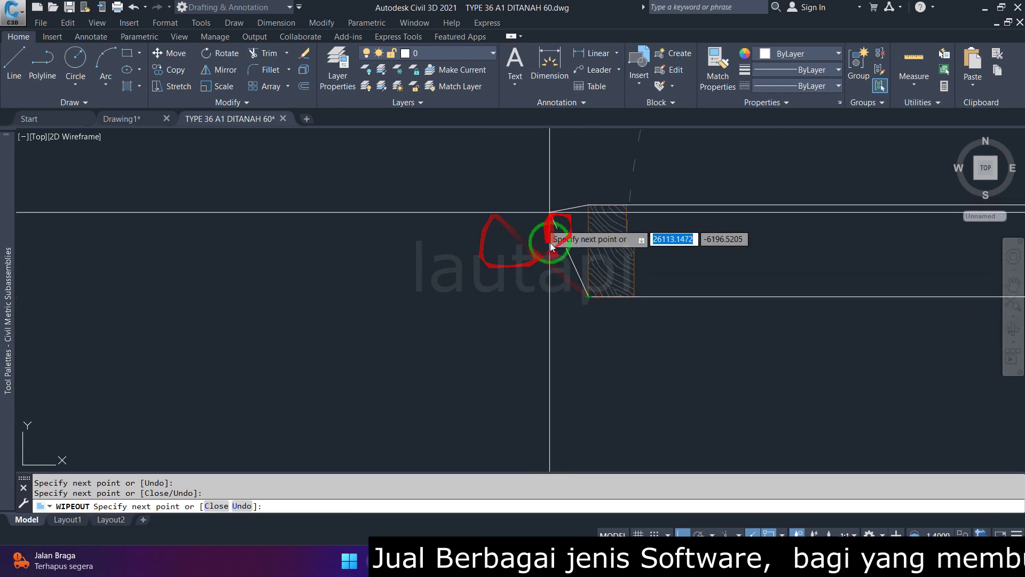
scroll(568, 292, down, 2)
scroll(524, 275, up, 2)
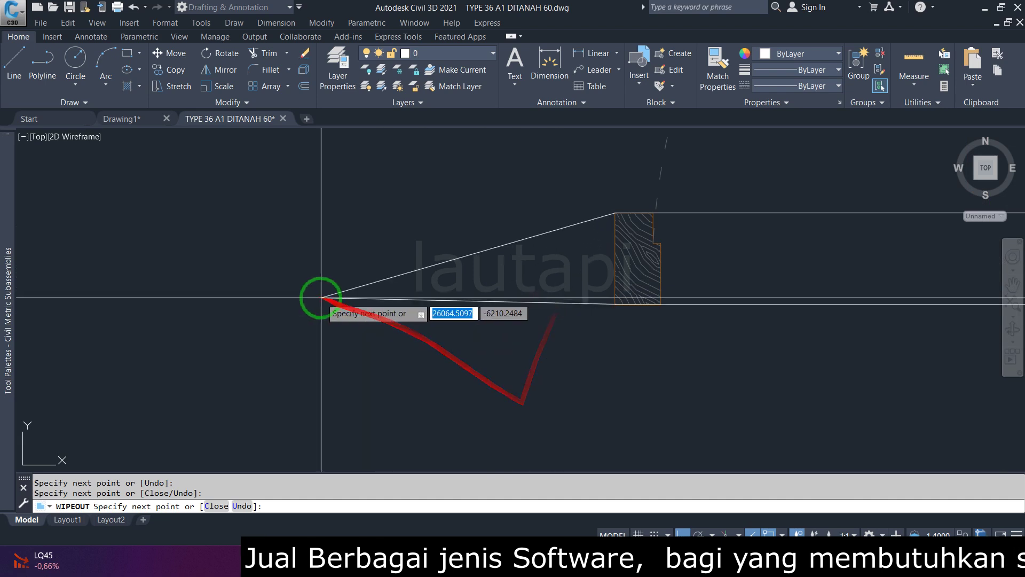
key(Return)
Step: Window-select the door jamb hatches together with the new wipeout
scroll(342, 302, down, 3)
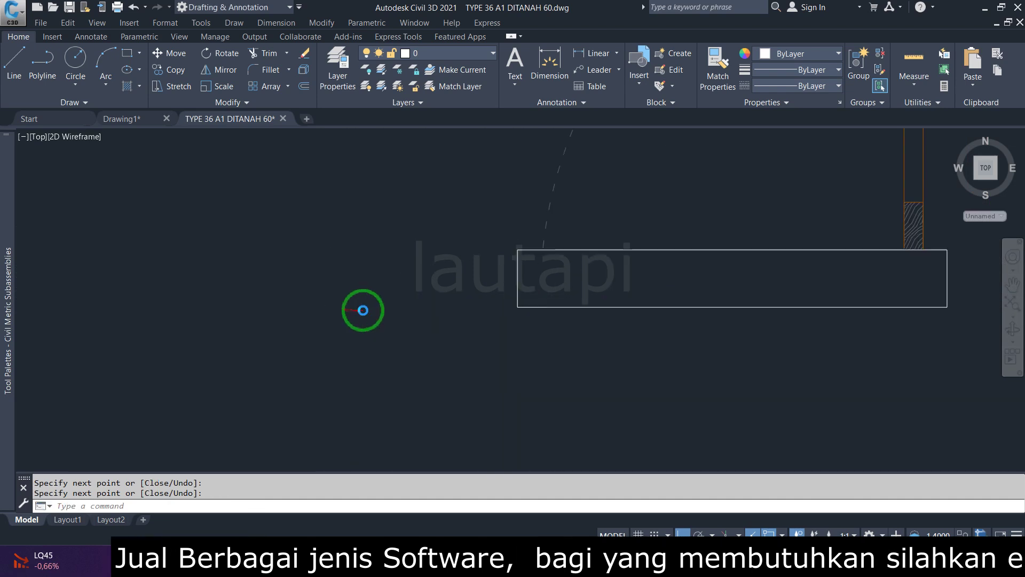
scroll(428, 310, down, 2)
middle_drag(521, 311, 545, 384)
scroll(544, 385, up, 2)
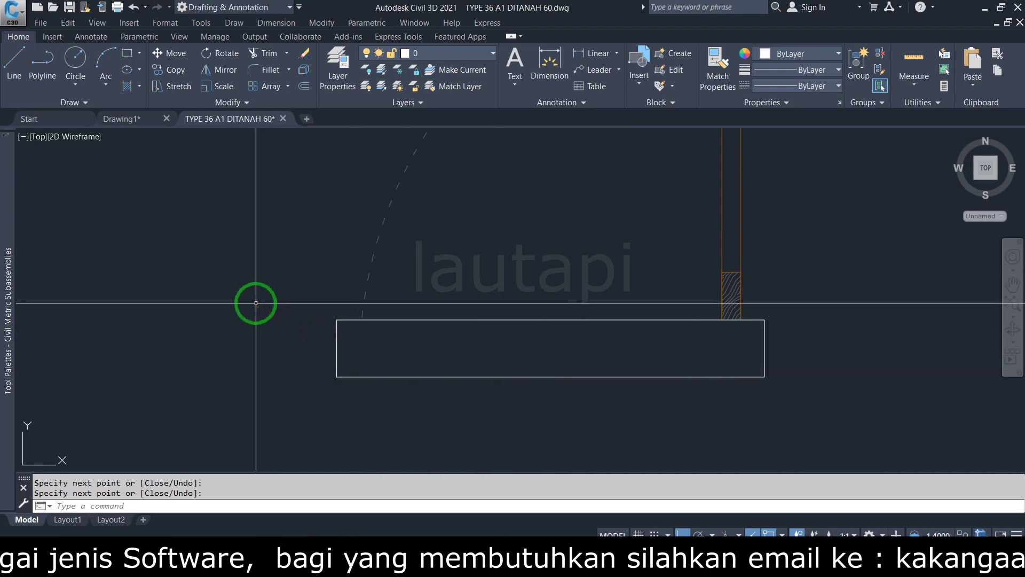
click(256, 303)
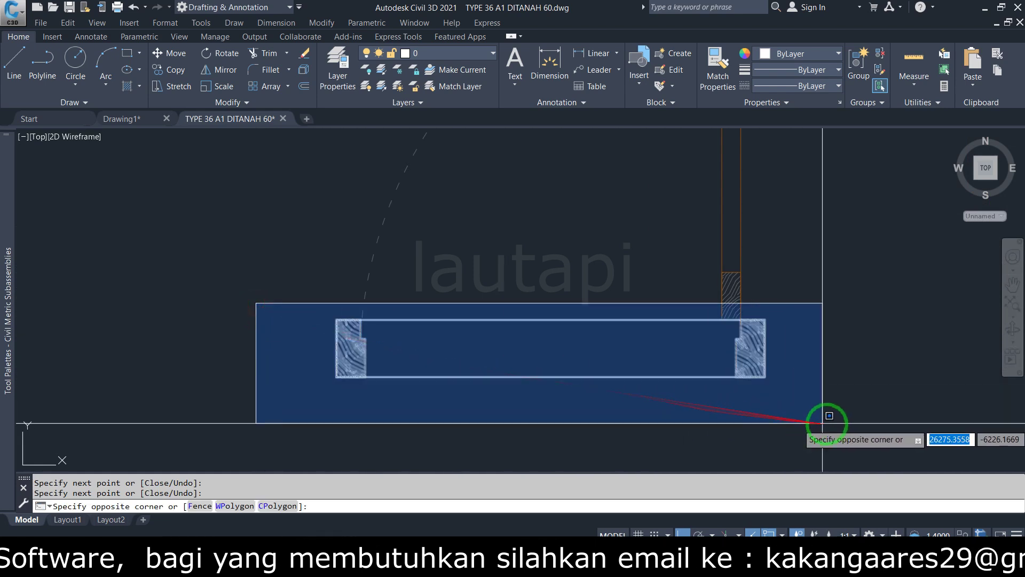
click(828, 424)
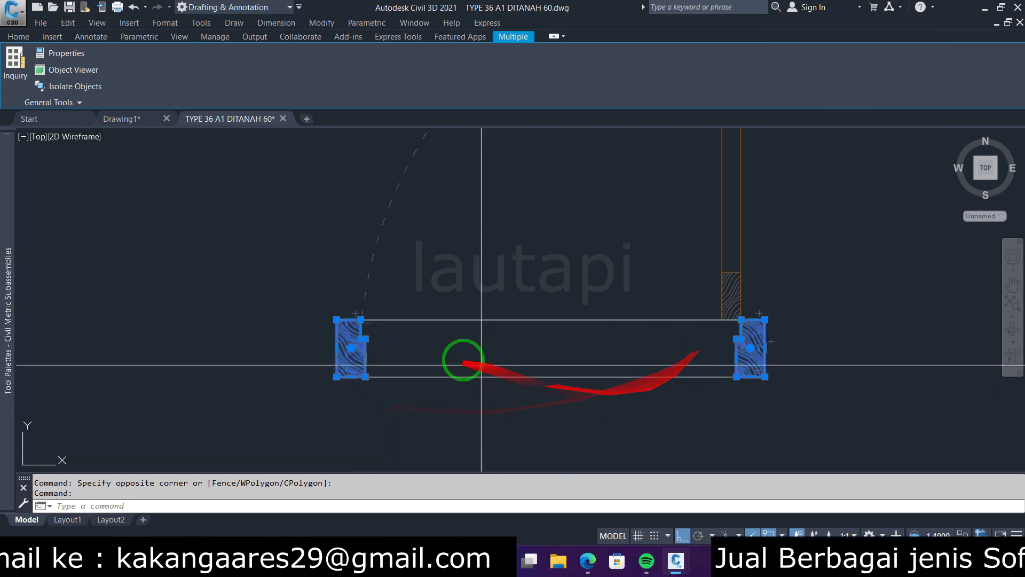
Step: Bring the selected jambs and wipeout to the front of the draw order
right_click(361, 346)
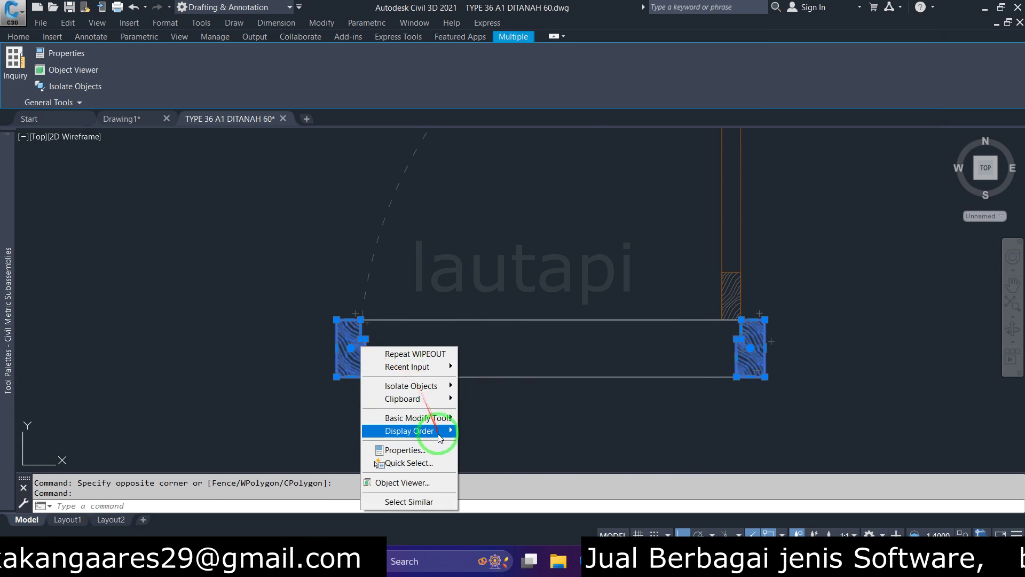
mouse_move(409, 431)
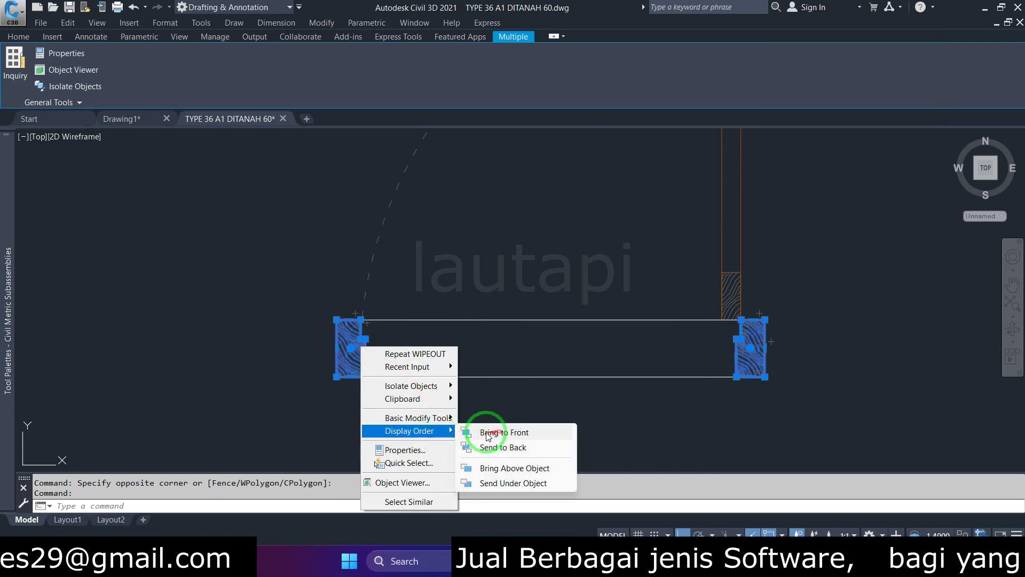
click(521, 437)
scroll(508, 320, down, 2)
scroll(570, 358, down, 4)
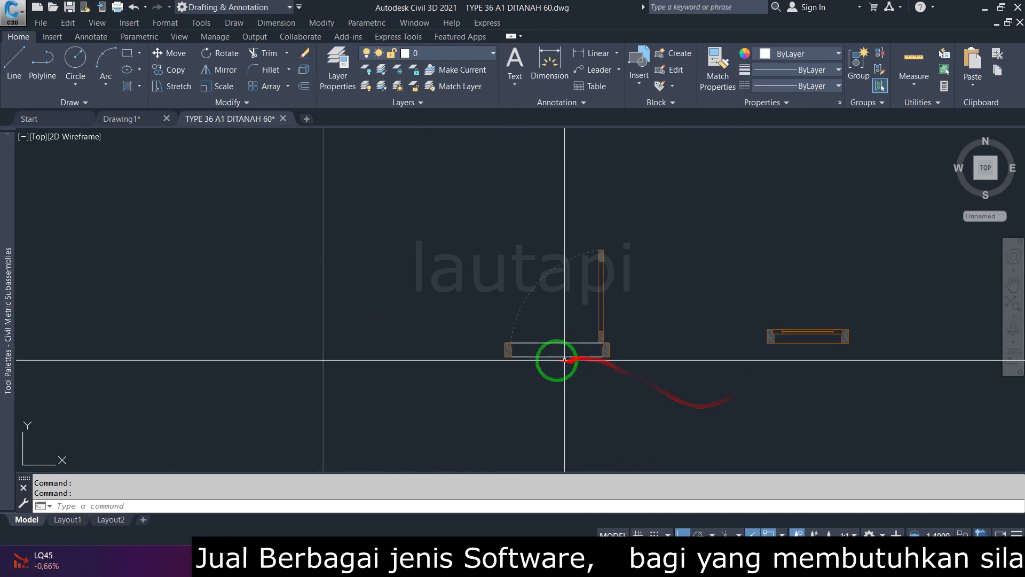
scroll(579, 357, up, 2)
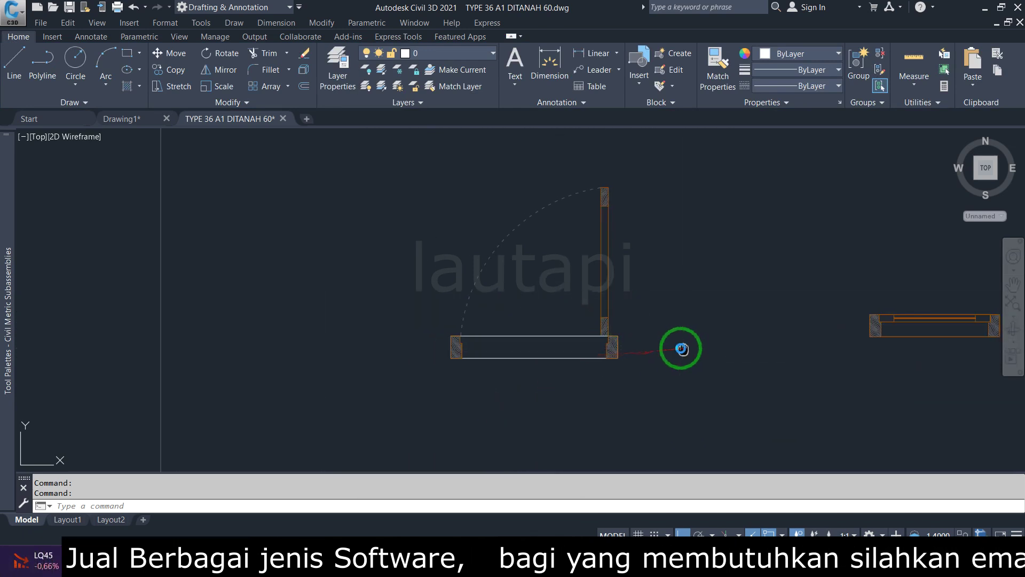
Step: Turn the whole door drawing into a block named p1
middle_drag(685, 348, 619, 337)
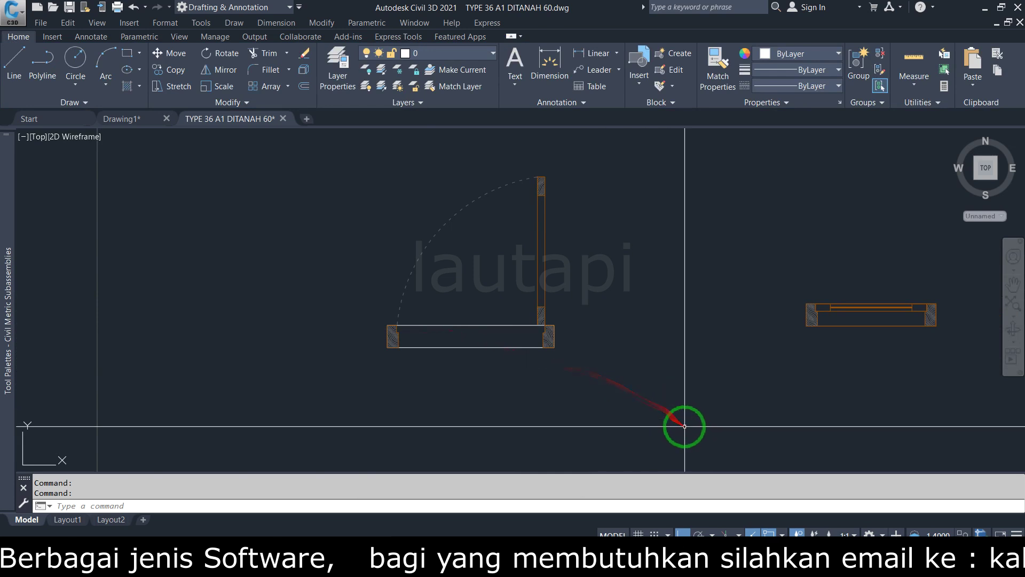
click(694, 424)
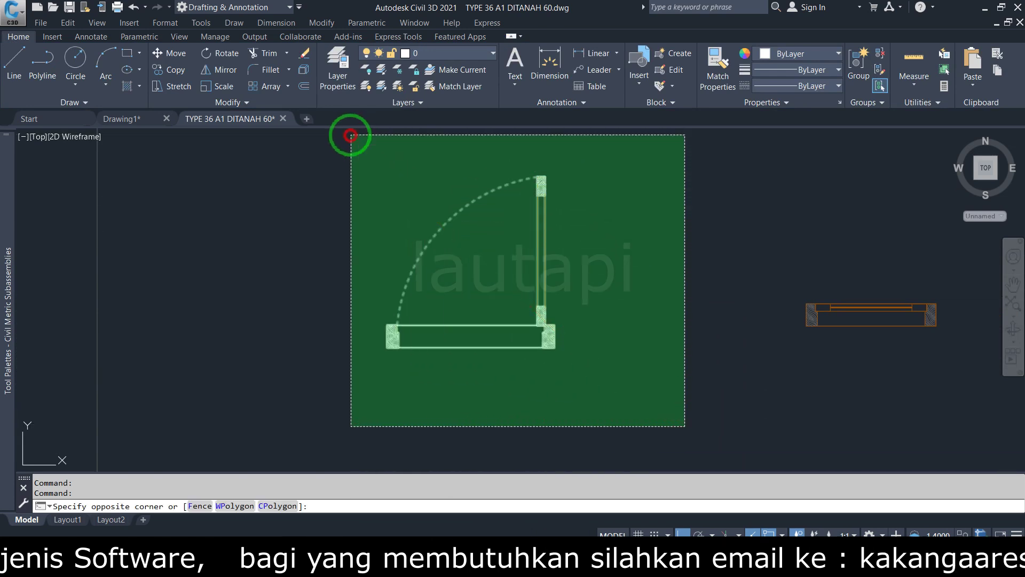
click(351, 141)
key(Return)
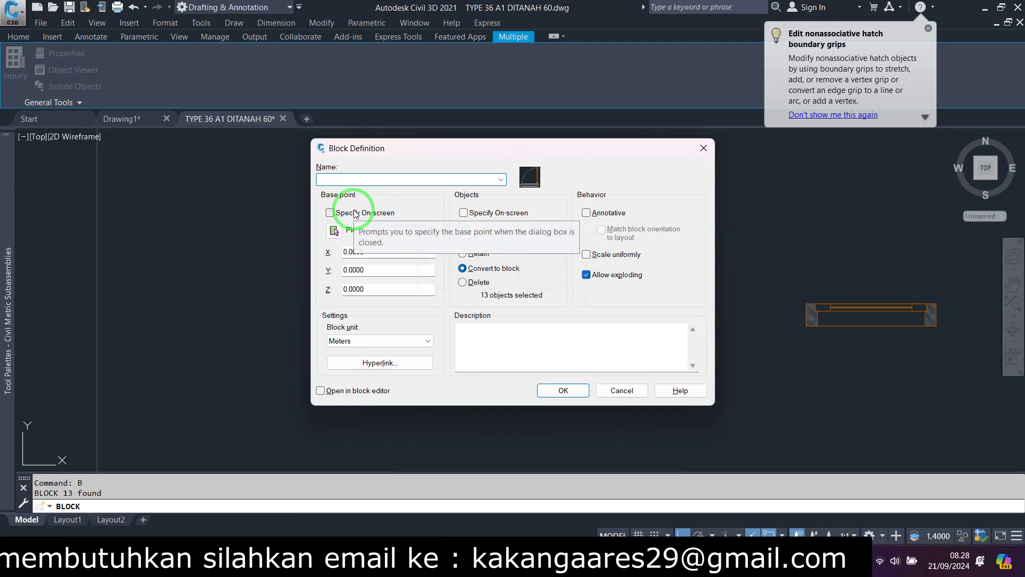
text(p1)
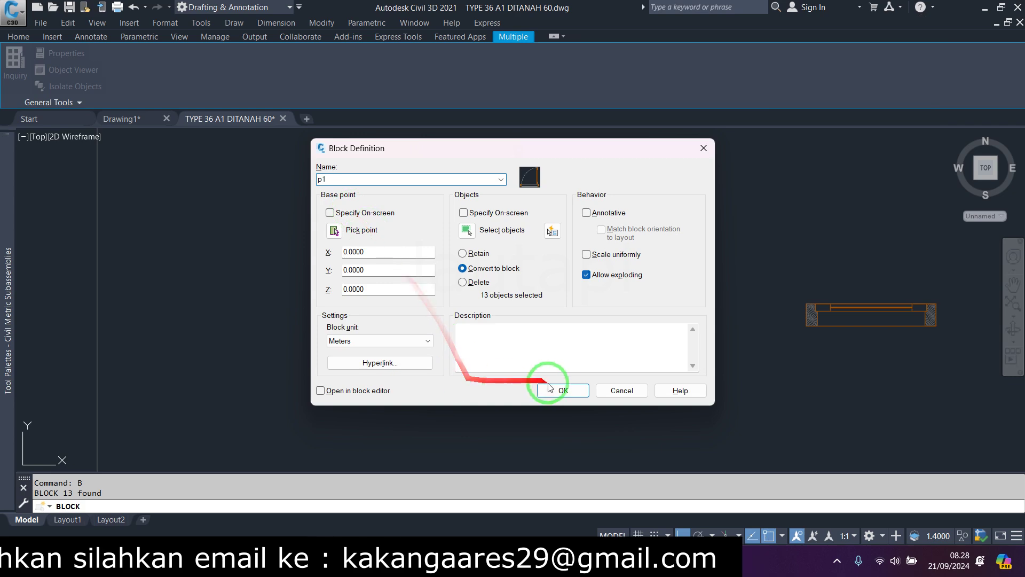
click(565, 390)
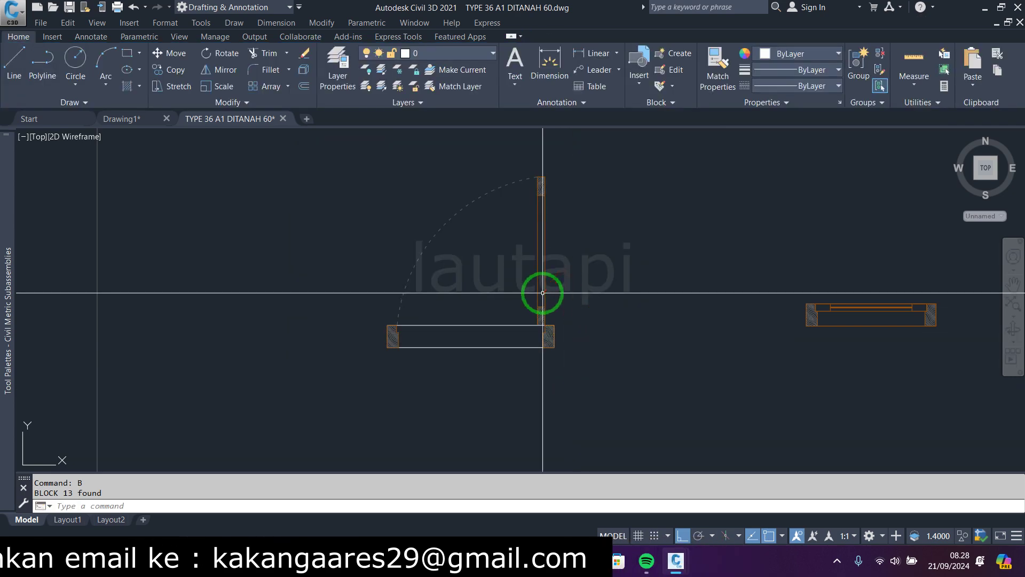
Step: Pan over to the window drawing and start moving it
scroll(557, 268, down, 5)
scroll(555, 293, up, 4)
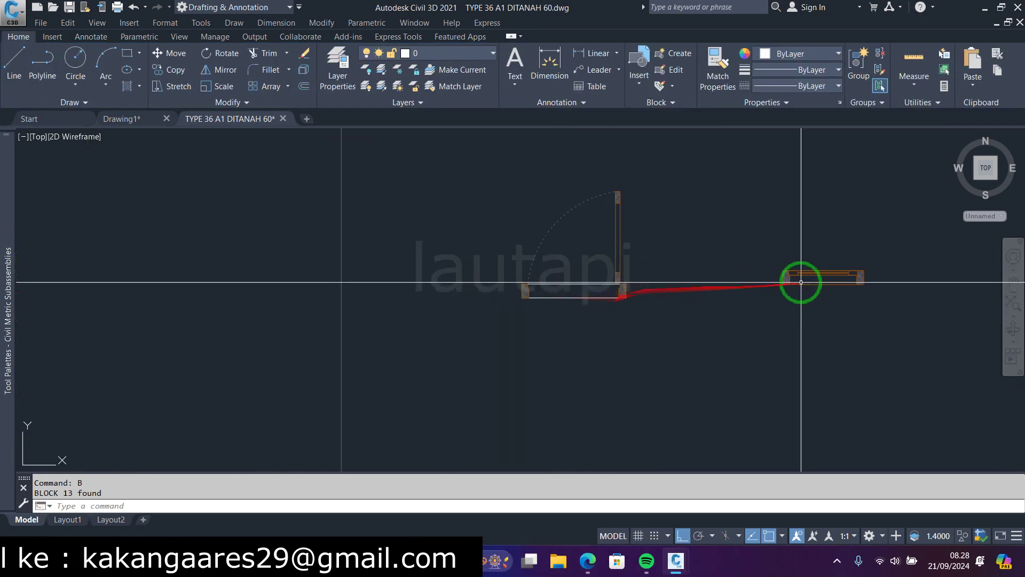
middle_drag(801, 282, 595, 293)
scroll(595, 293, up, 5)
text(m)
key(Return)
Step: Reposition the window and draw a four-corner rectangular wipeout around it
click(521, 247)
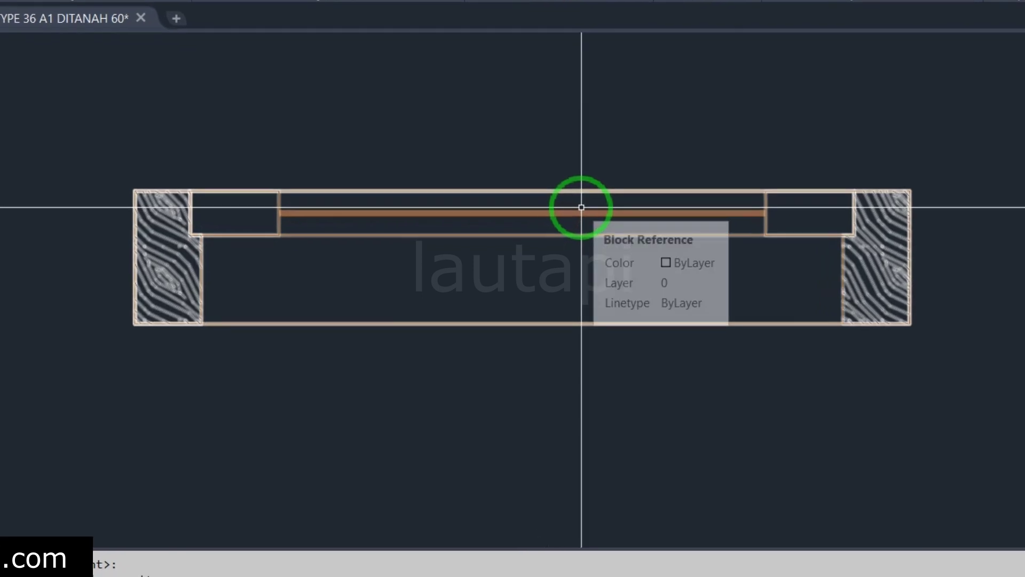
scroll(587, 257, down, 4)
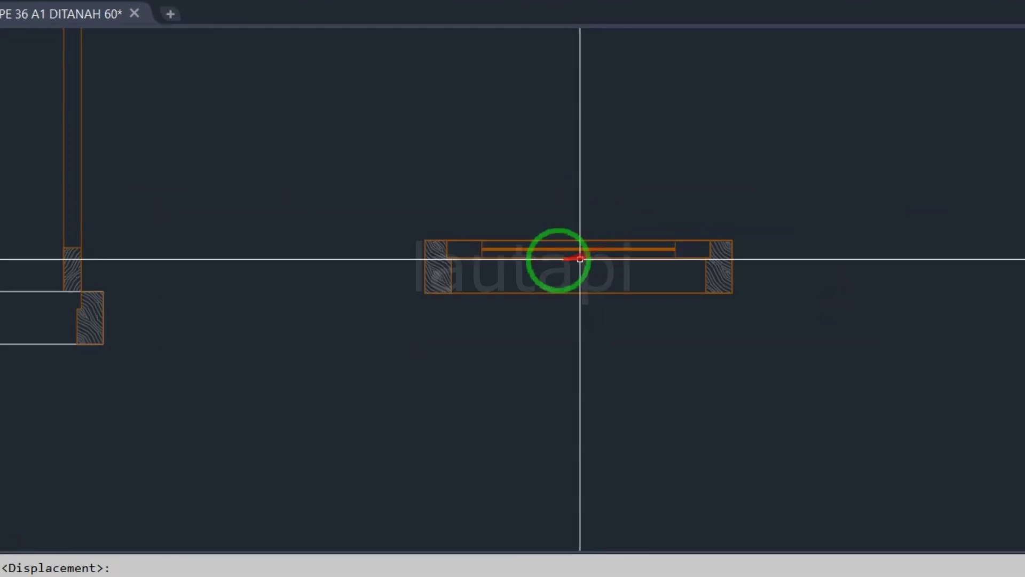
scroll(475, 273, up, 2)
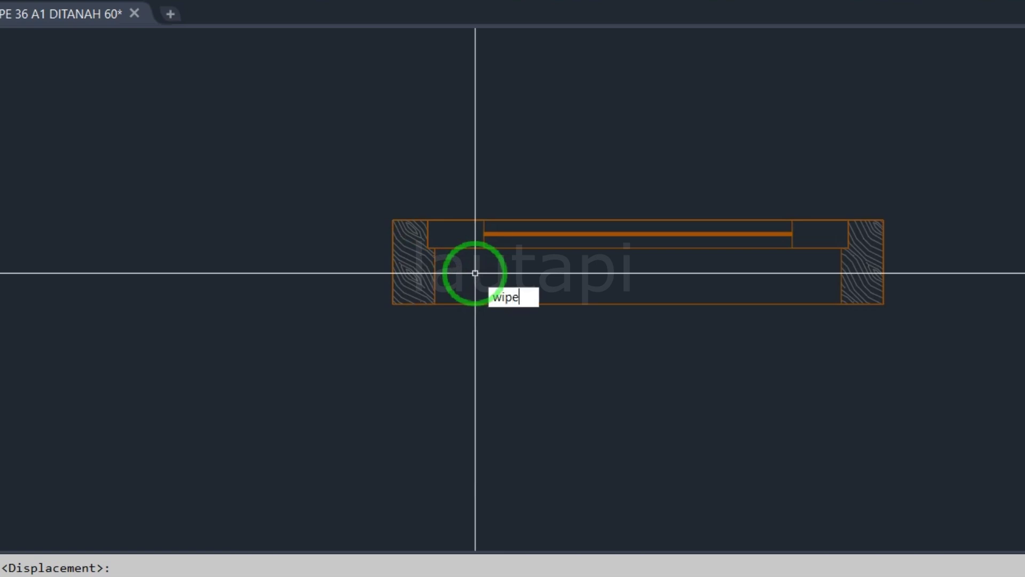
click(531, 318)
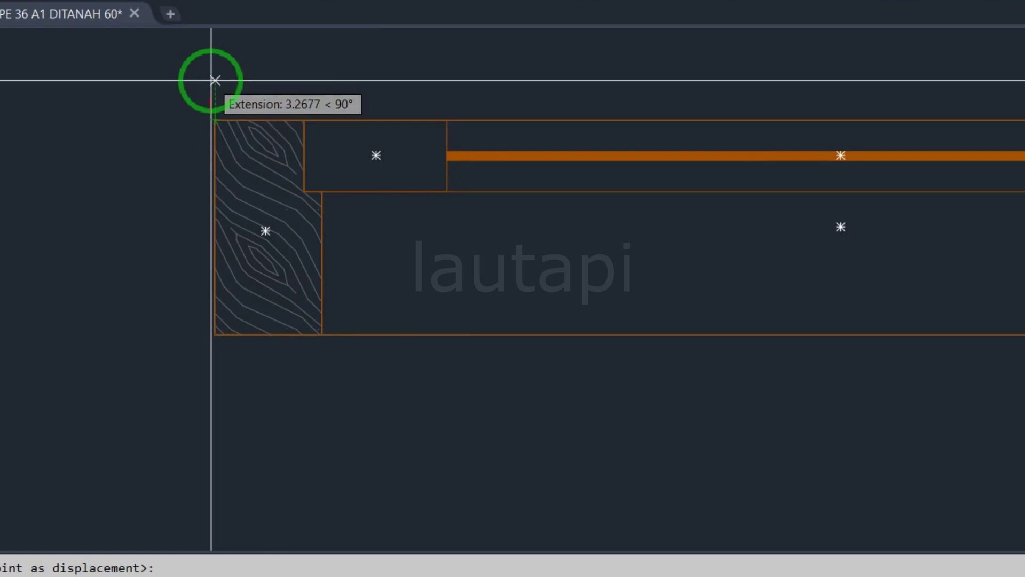
click(213, 101)
scroll(207, 102, down, 2)
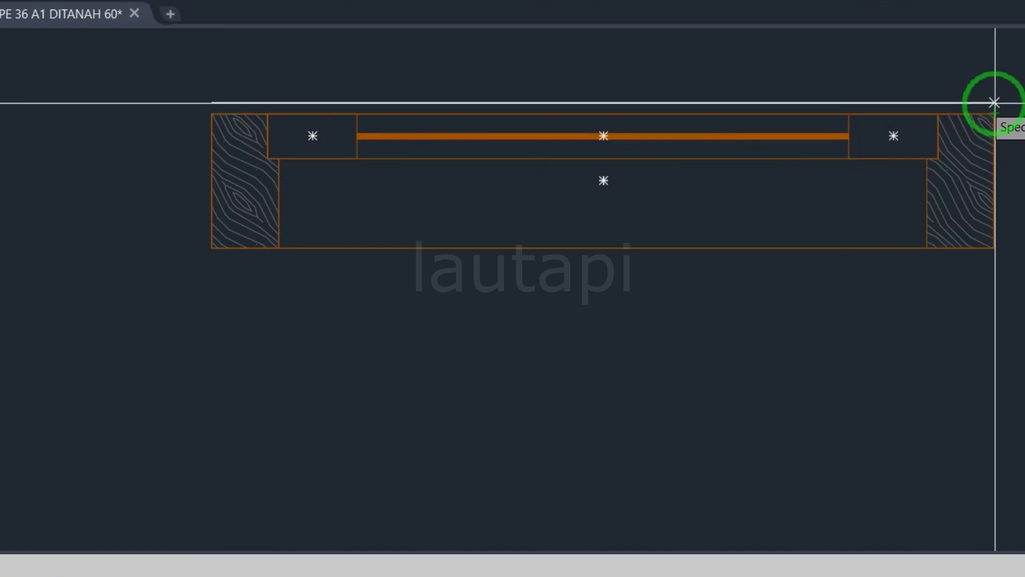
click(995, 102)
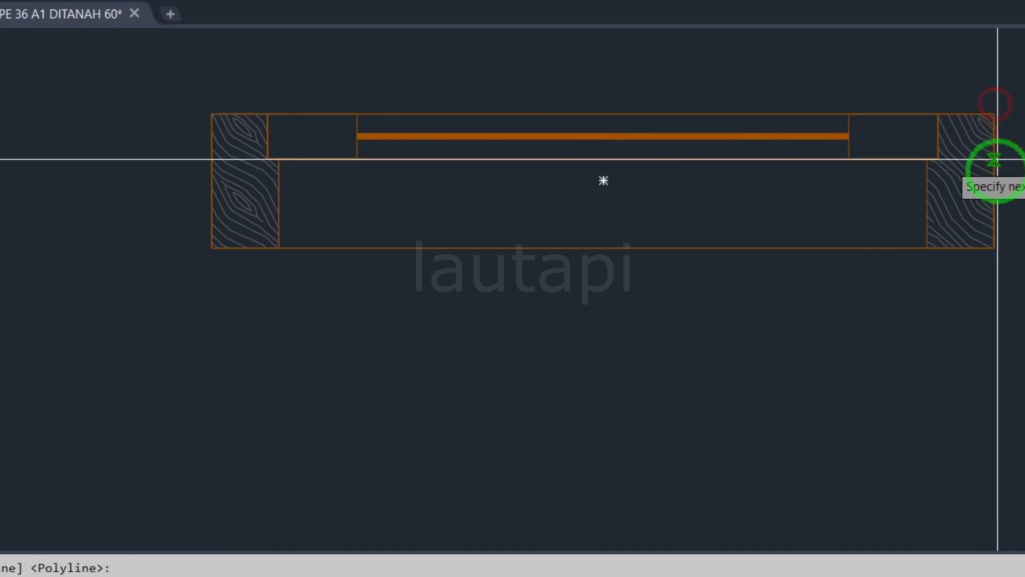
click(994, 264)
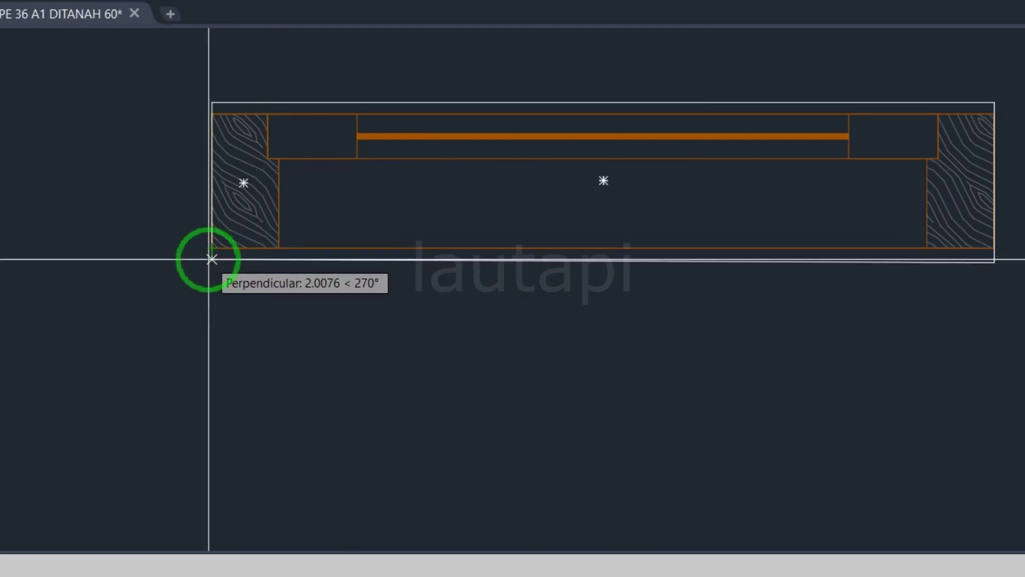
click(209, 260)
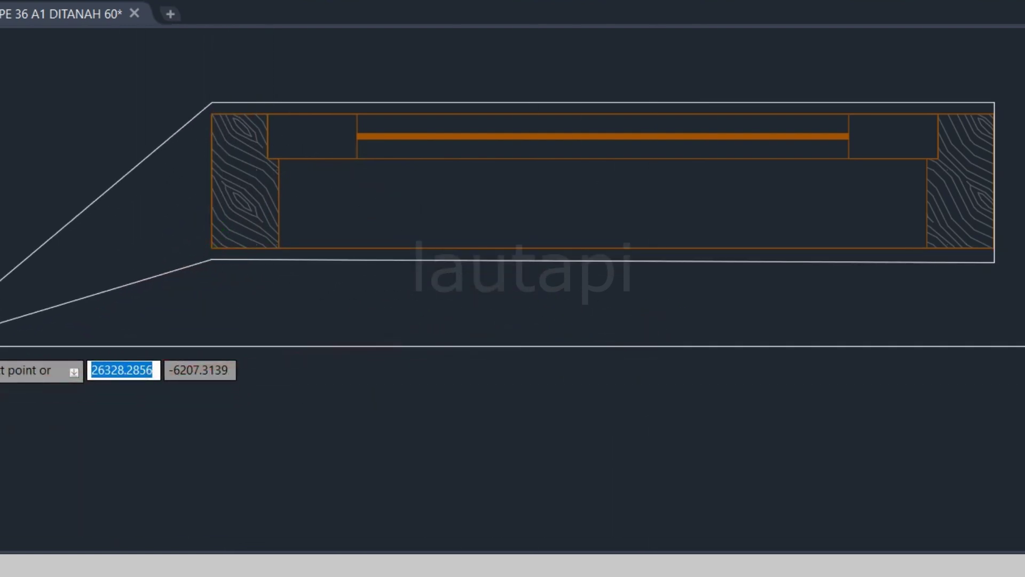
key(Return)
key(Return)
Step: Select the window drawing's objects together with its wipeout
key(Escape)
scroll(72, 150, down, 4)
middle_drag(96, 115, 488, 176)
click(451, 168)
click(934, 353)
scroll(786, 244, up, 6)
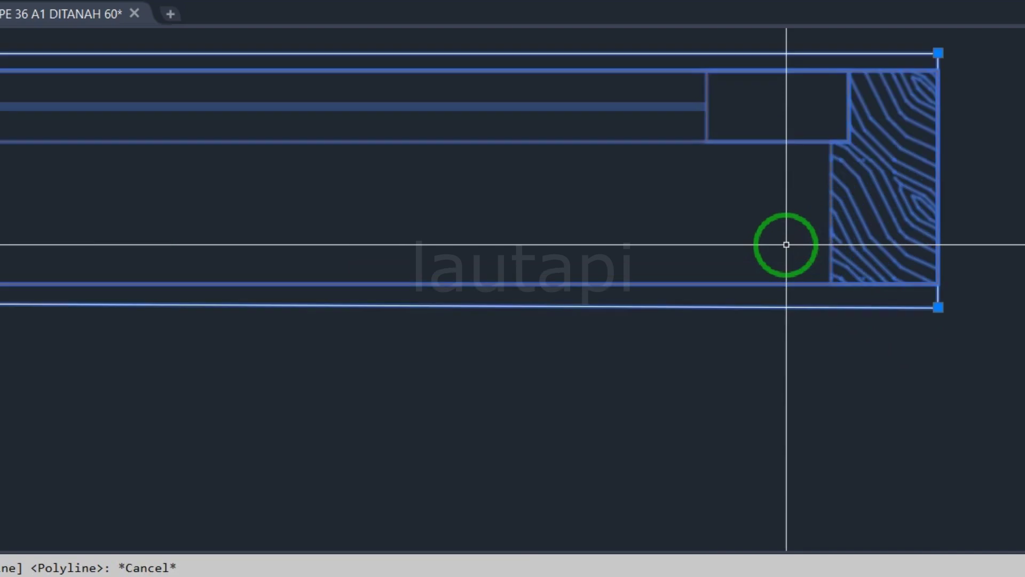
middle_drag(715, 342, 874, 339)
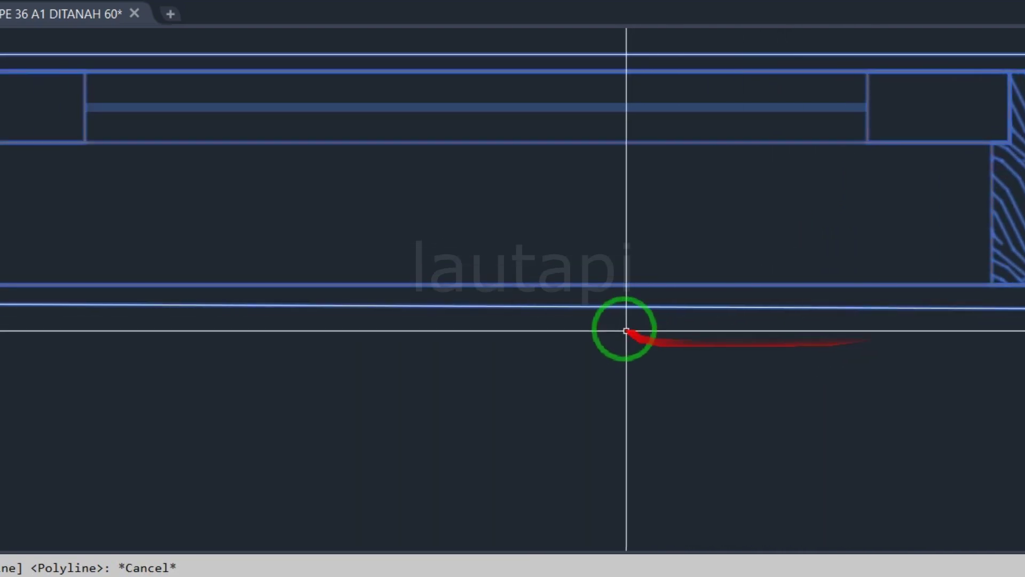
click(633, 371)
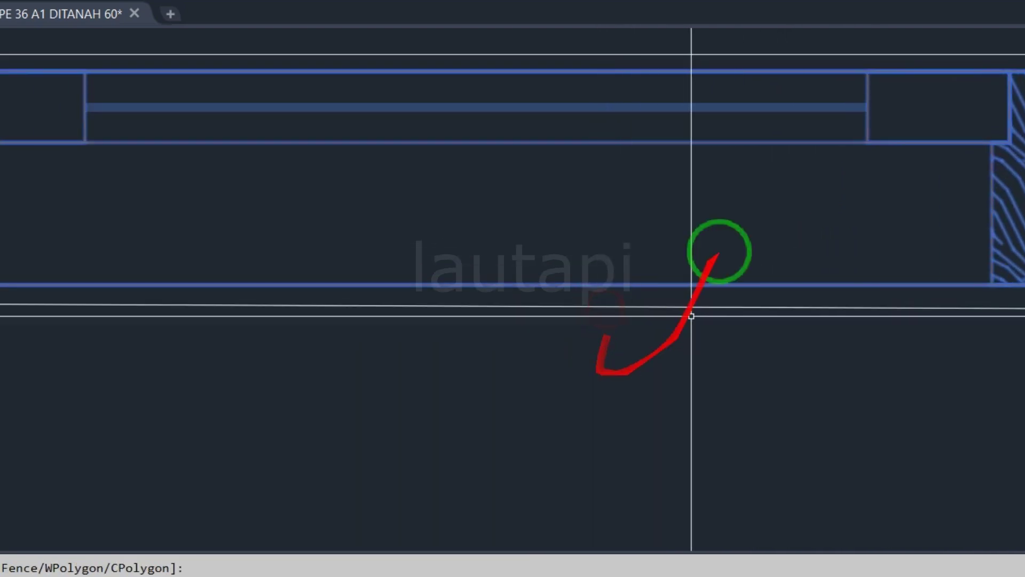
scroll(85, 183, down, 5)
middle_drag(115, 161, 398, 190)
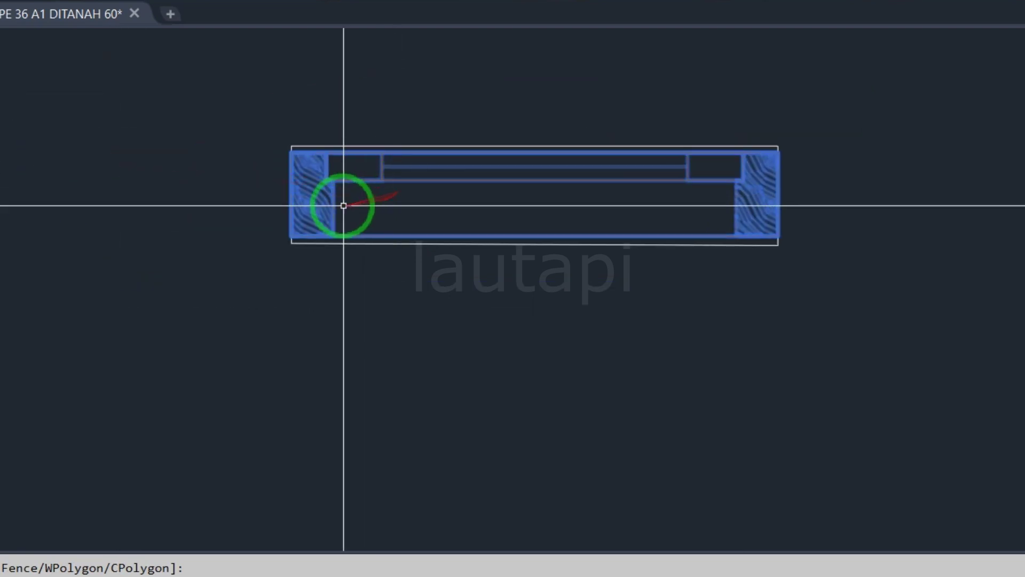
Step: Bring the window lines in front of the wipeout
right_click(310, 194)
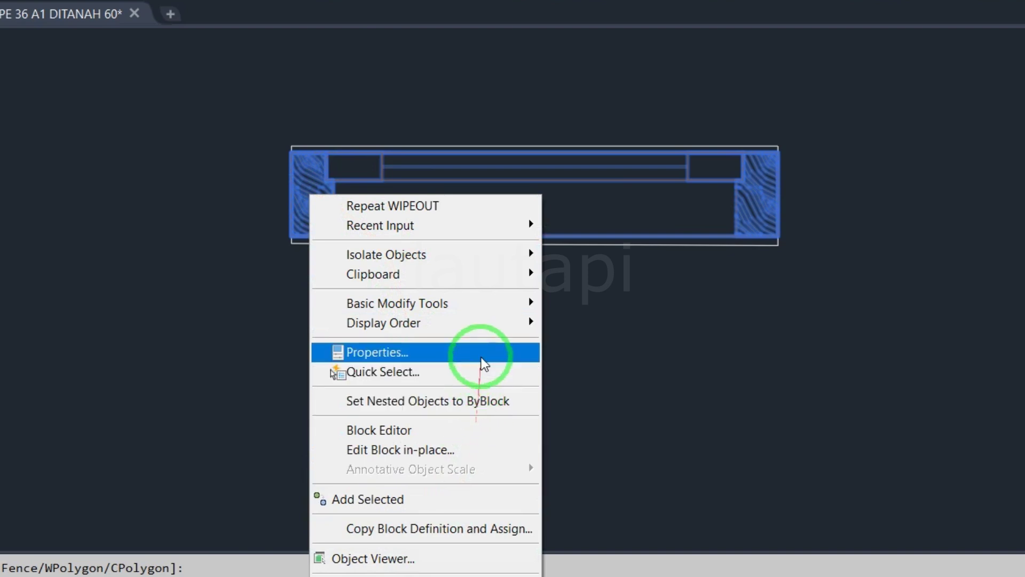
mouse_move(383, 322)
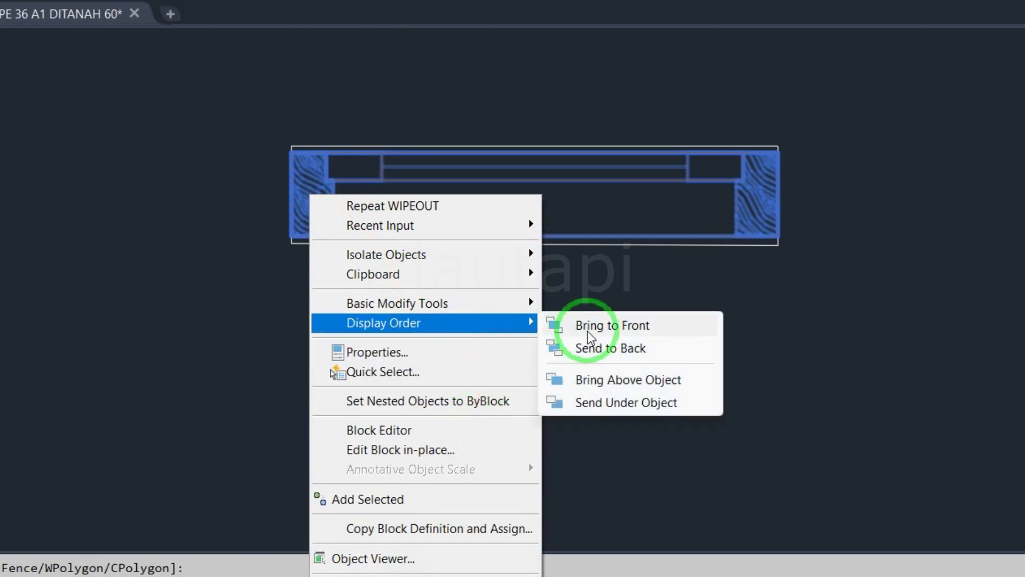
click(589, 337)
scroll(535, 320, down, 2)
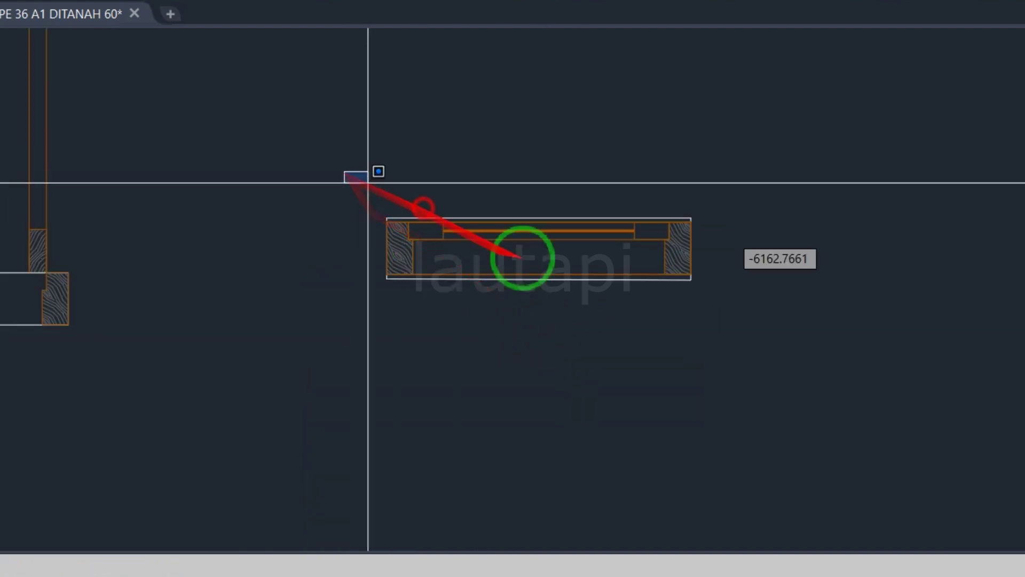
Step: Combine the window and its wipeout into a new block named j5
drag(359, 176, 759, 349)
text(B)
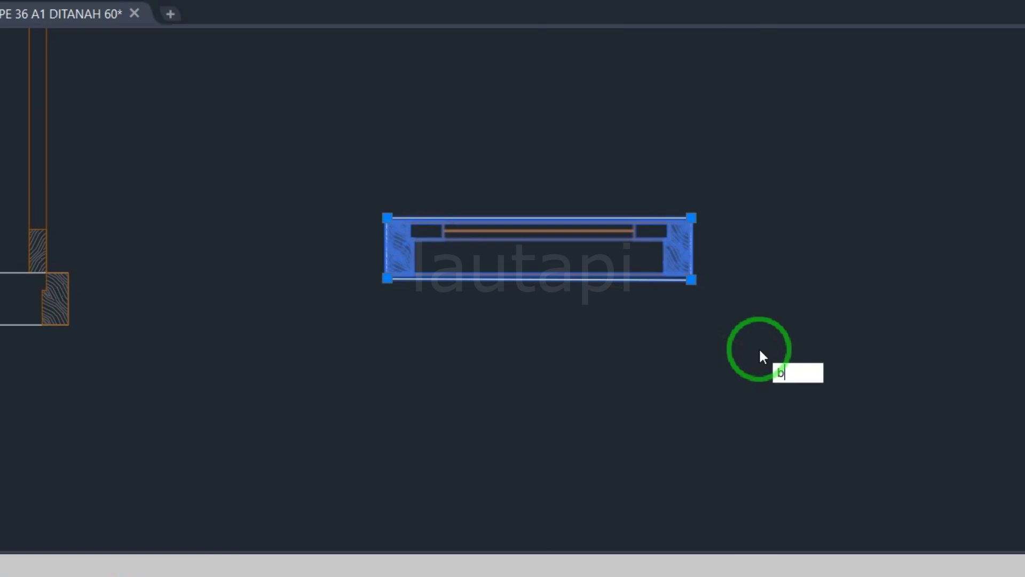
key(Return)
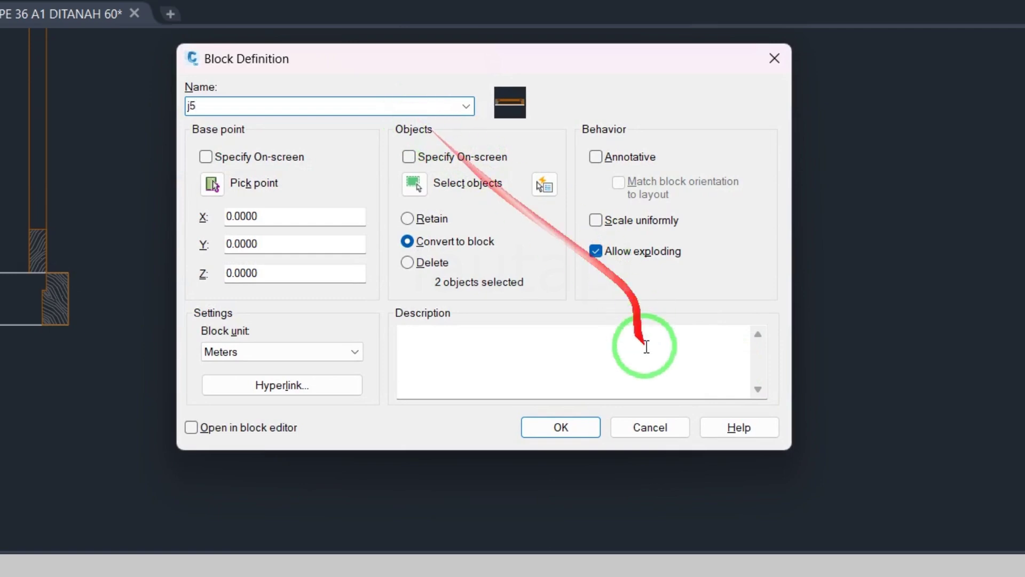
click(590, 427)
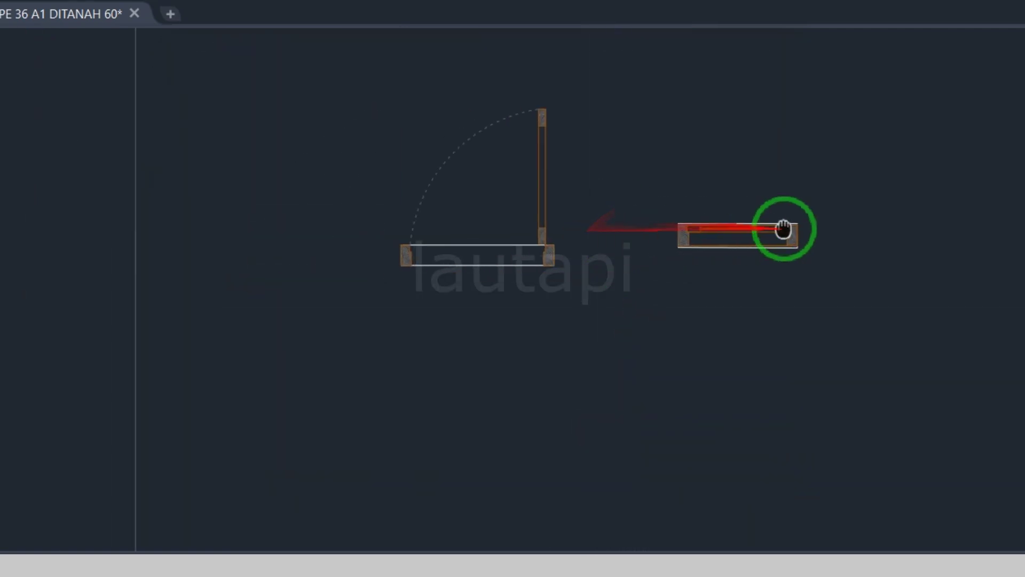
Step: Set WIPEOUTFRAME to 0 so the door and window wipeout borders disappear
middle_drag(652, 264, 608, 343)
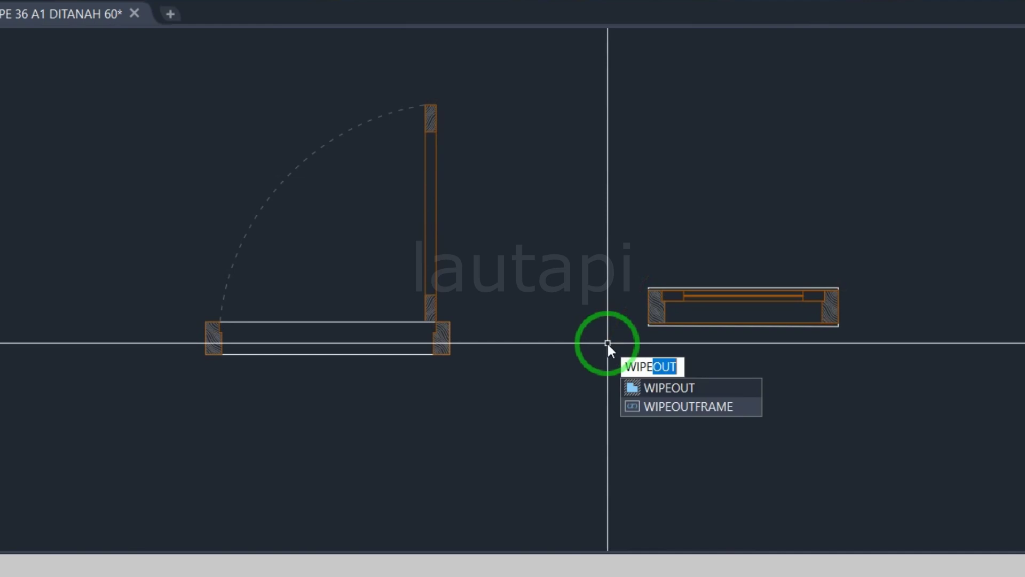
click(697, 405)
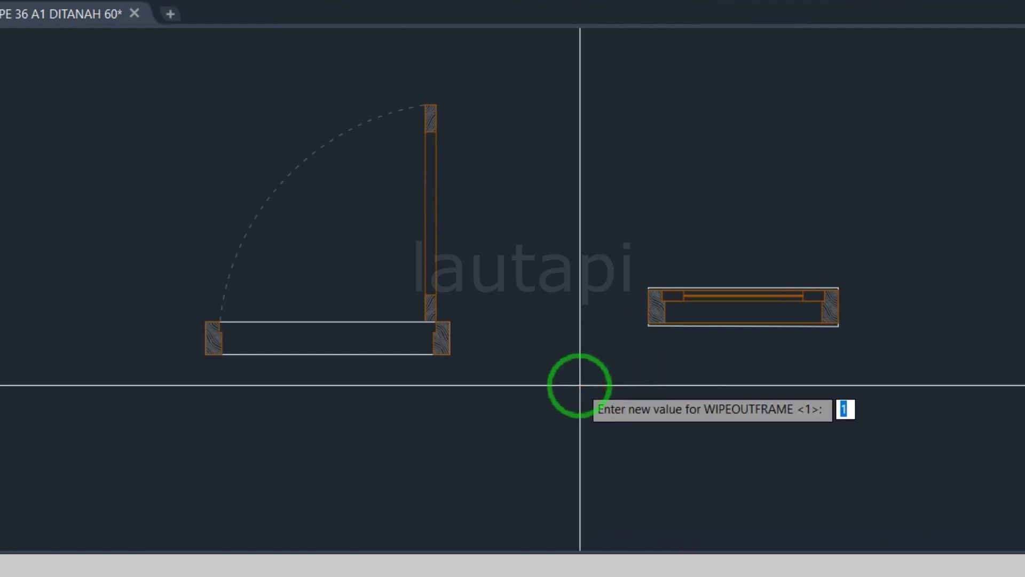
key(Return)
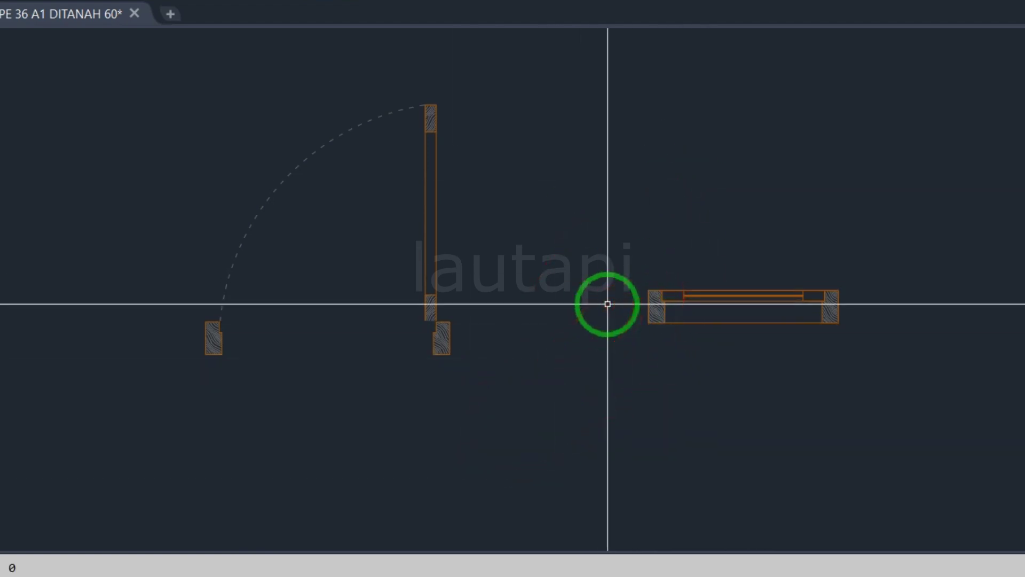
middle_drag(607, 304, 750, 281)
click(660, 373)
Step: Move door block p1 into the wall opening, snapping its corner to the wall corner
click(300, 199)
text(m)
key(Return)
scroll(607, 339, up, 2)
scroll(584, 328, up, 1)
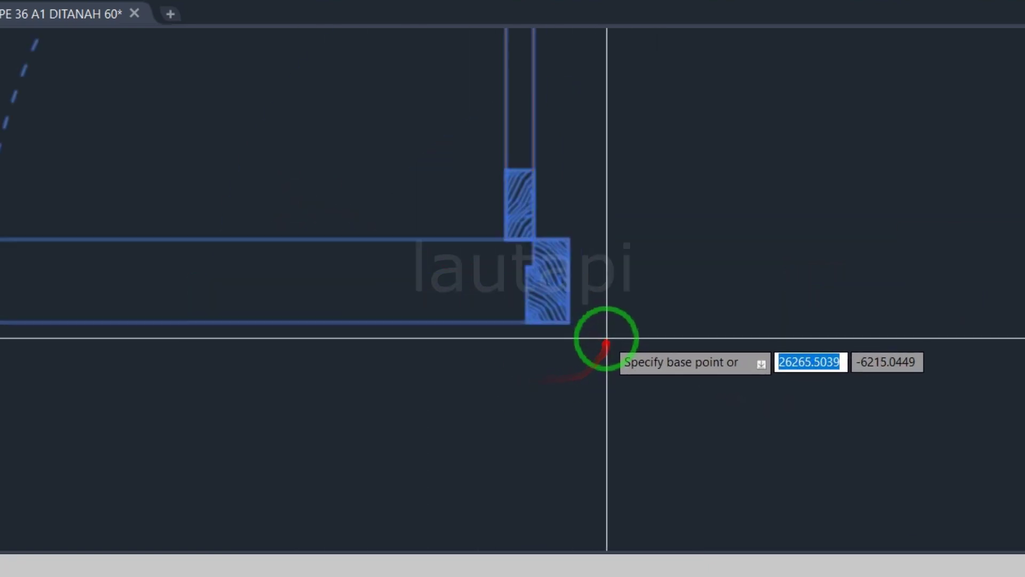
scroll(568, 321, up, 1)
click(568, 321)
scroll(794, 222, down, 2)
scroll(745, 534, down, 2)
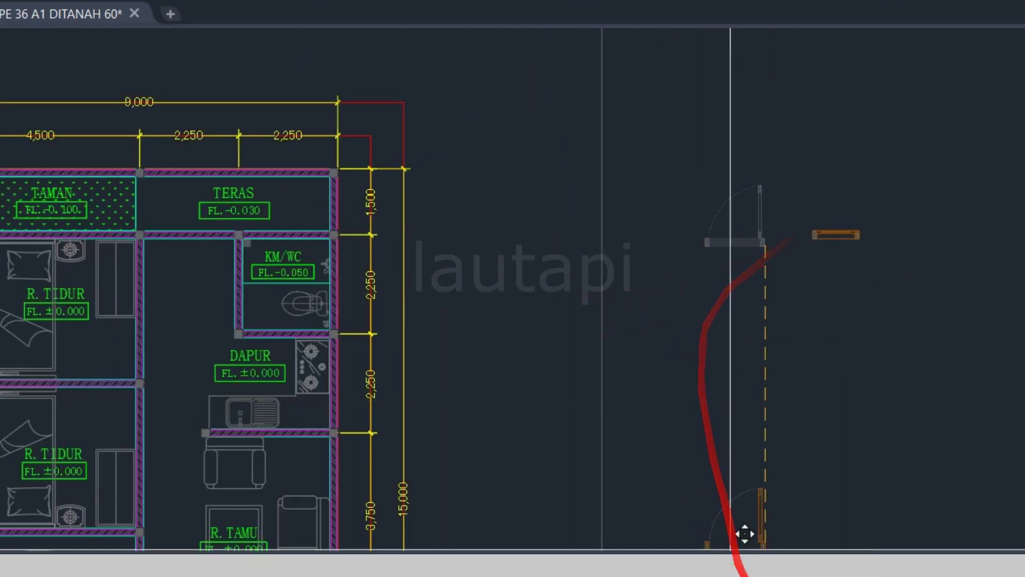
middle_drag(331, 465, 516, 252)
scroll(436, 239, up, 5)
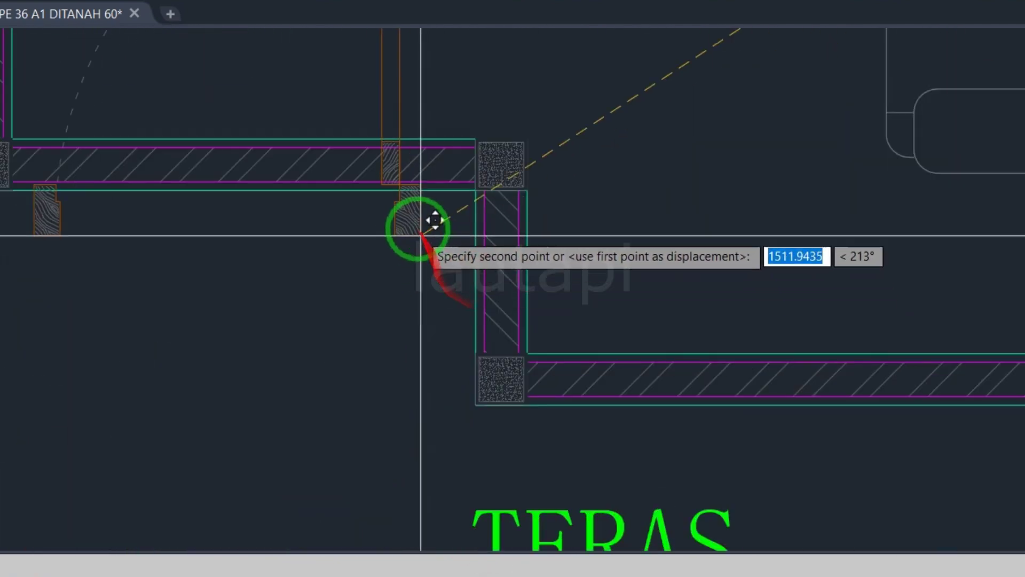
scroll(451, 173, up, 4)
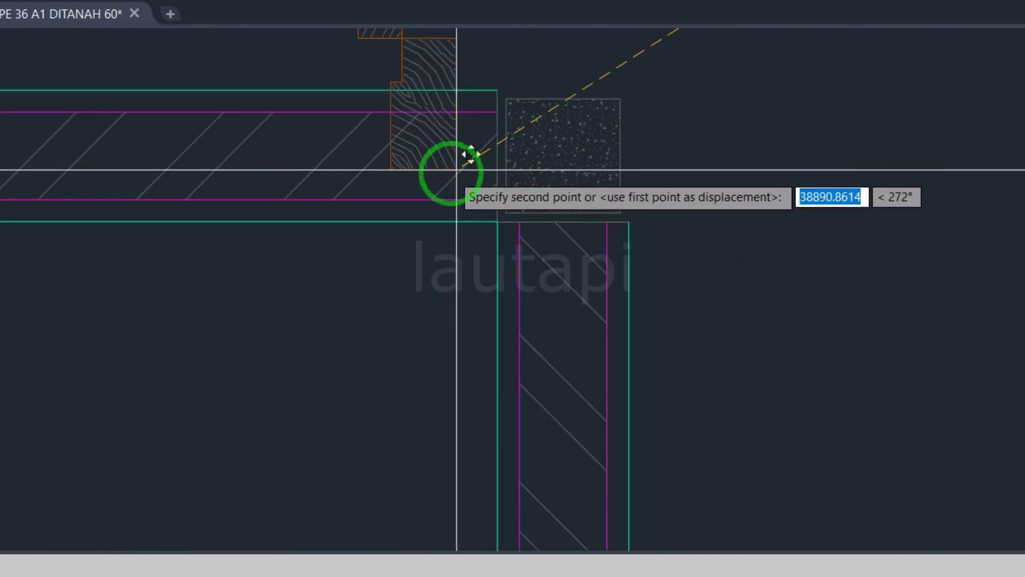
click(438, 220)
Step: Select the R. TAMU door, turn Ortho off with F8, and pick its move base point
scroll(401, 241, down, 4)
scroll(504, 247, up, 4)
middle_drag(504, 247, 499, 368)
scroll(550, 275, down, 1)
scroll(577, 207, down, 3)
click(585, 216)
click(546, 84)
key(F8)
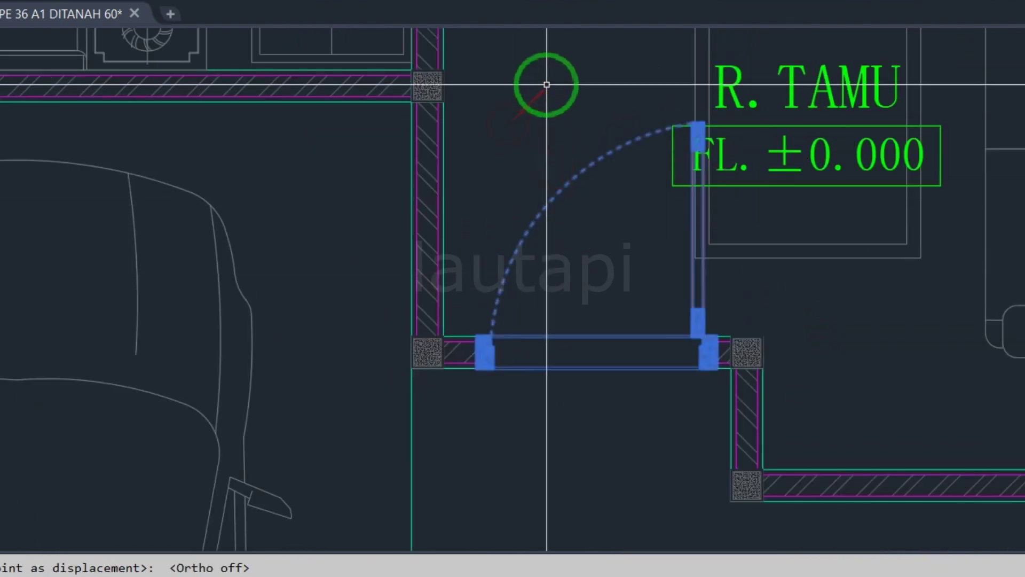
text(m)
key(Return)
click(590, 74)
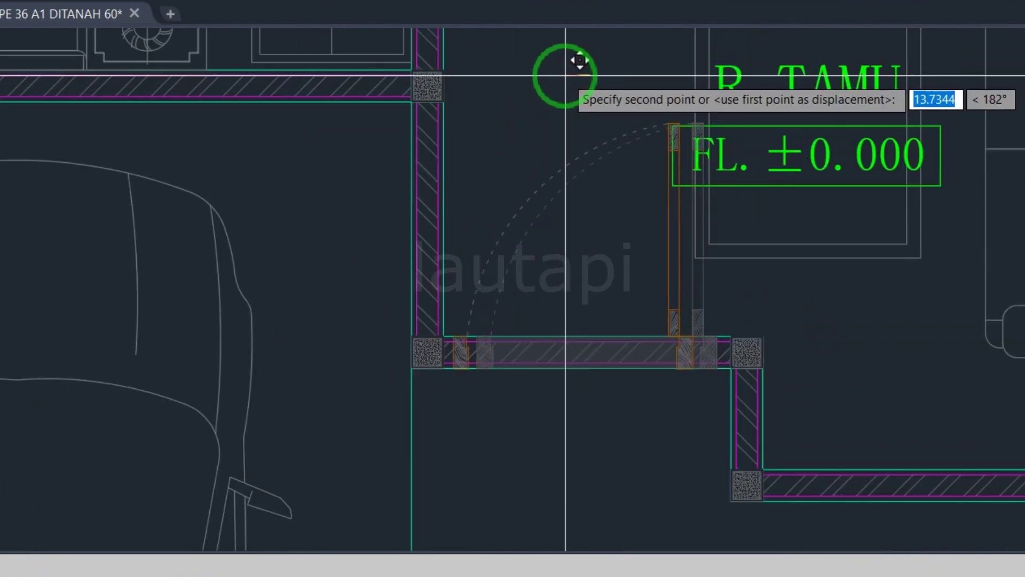
Step: Pan across the floor plan and pick a new move base point
middle_drag(658, 428, 651, 434)
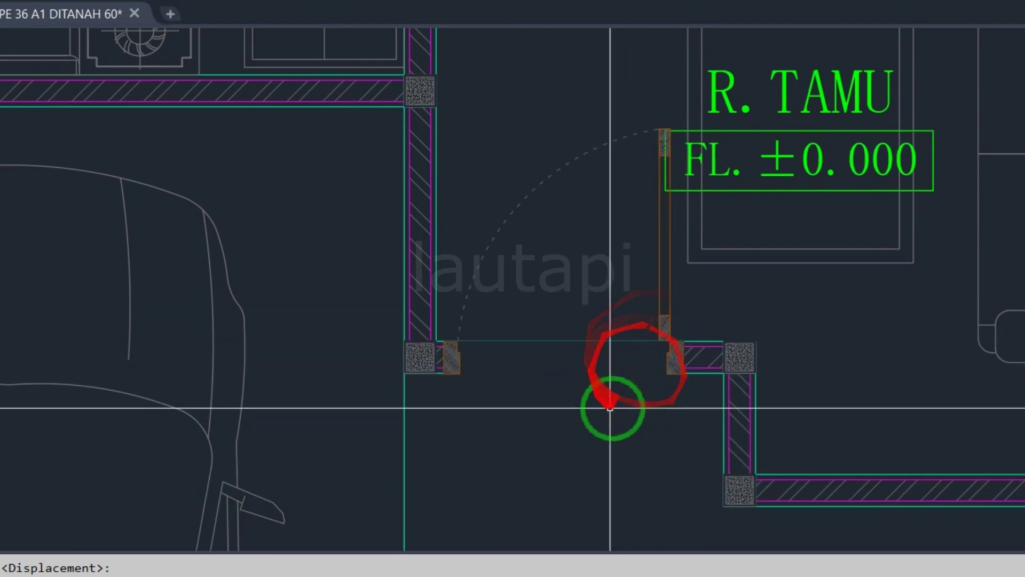
scroll(598, 400, down, 2)
scroll(781, 380, down, 3)
middle_drag(794, 366, 423, 447)
scroll(771, 344, down, 5)
scroll(648, 317, up, 5)
scroll(649, 317, up, 4)
click(671, 301)
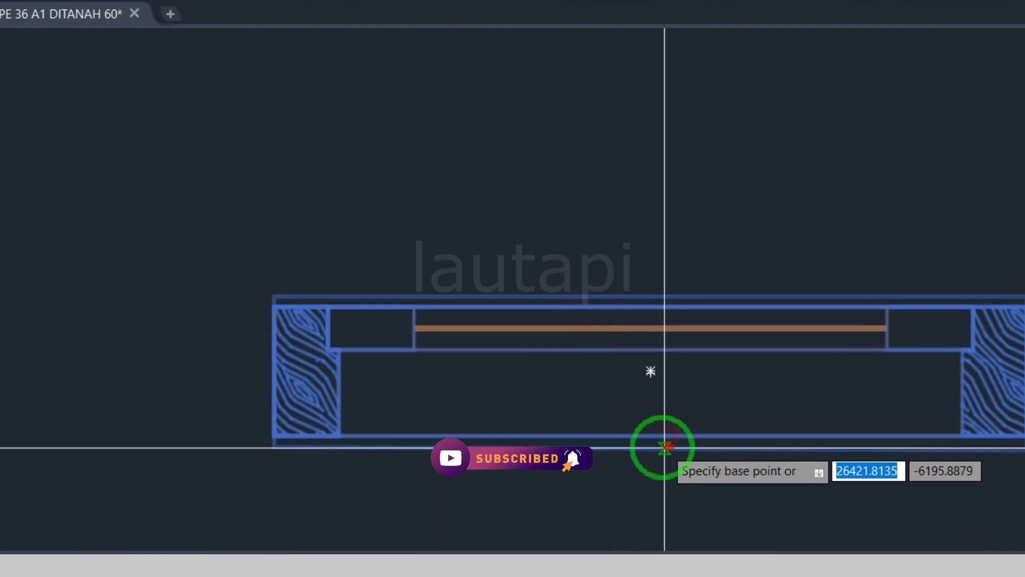
Step: Move window block j5 into the wall between R. TAMU and the lower TERAS
click(651, 435)
scroll(684, 321, down, 5)
scroll(699, 230, down, 3)
scroll(549, 297, up, 5)
scroll(484, 294, up, 4)
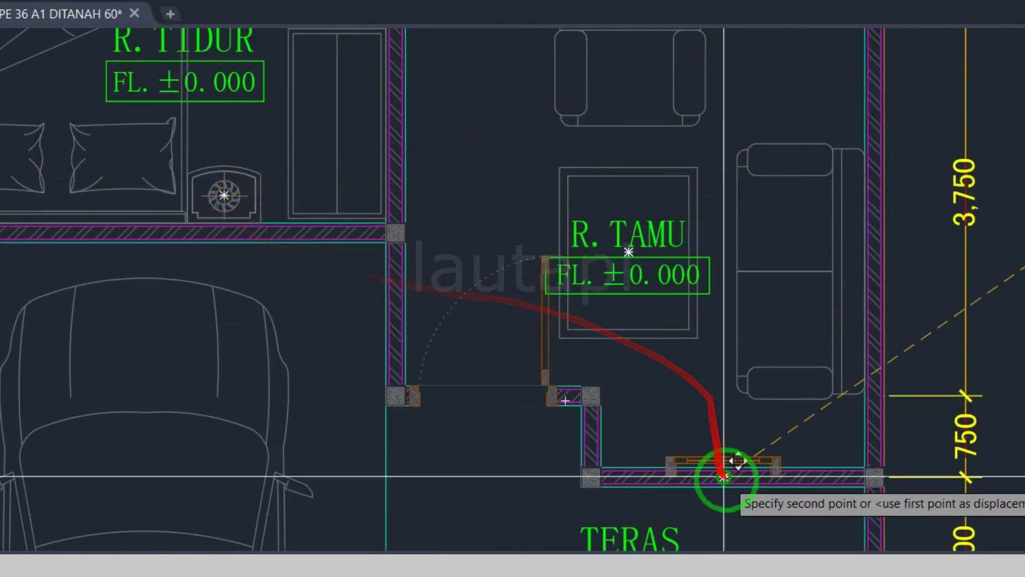
middle_drag(722, 474, 584, 241)
scroll(586, 243, up, 6)
click(588, 241)
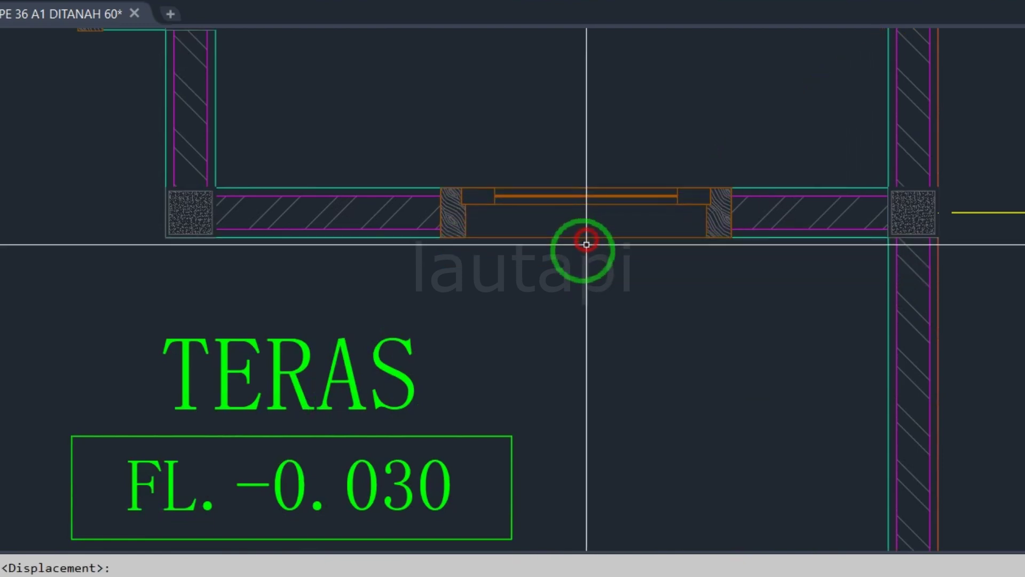
scroll(566, 160, down, 8)
scroll(611, 178, up, 1)
scroll(686, 247, up, 4)
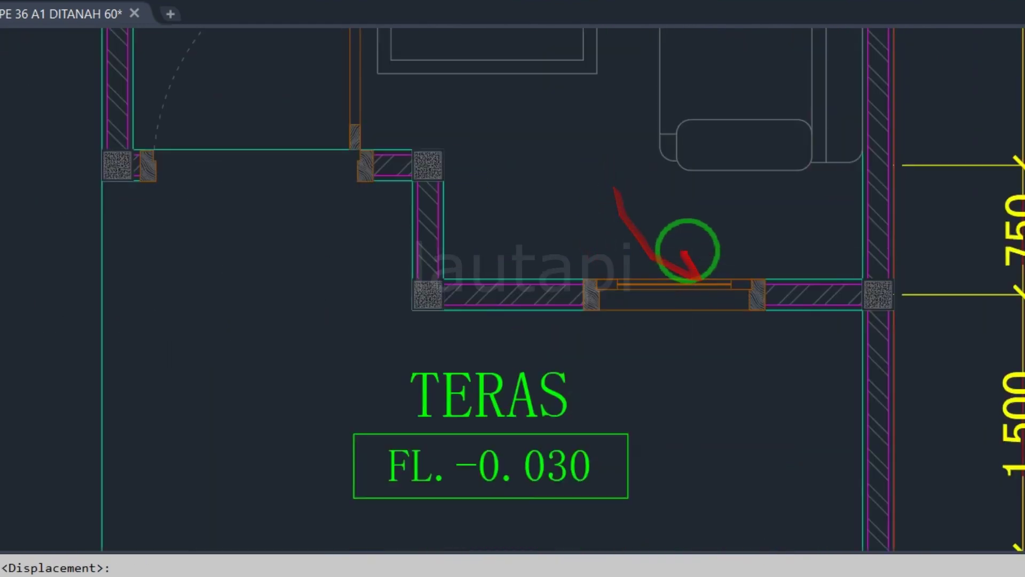
scroll(728, 287, up, 3)
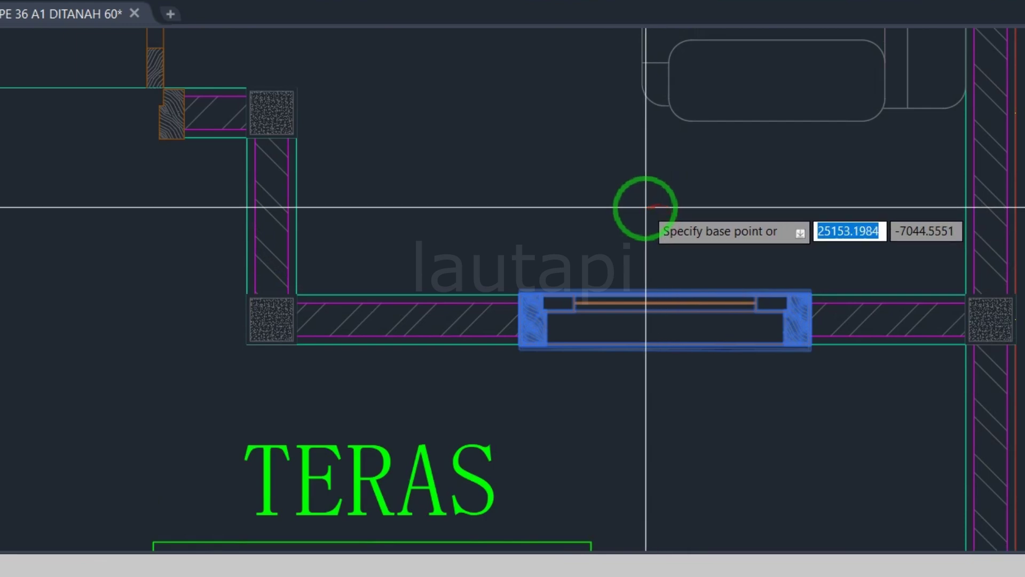
Step: Move the window again from a new base point toward the upper TERAS wall
key(Escape)
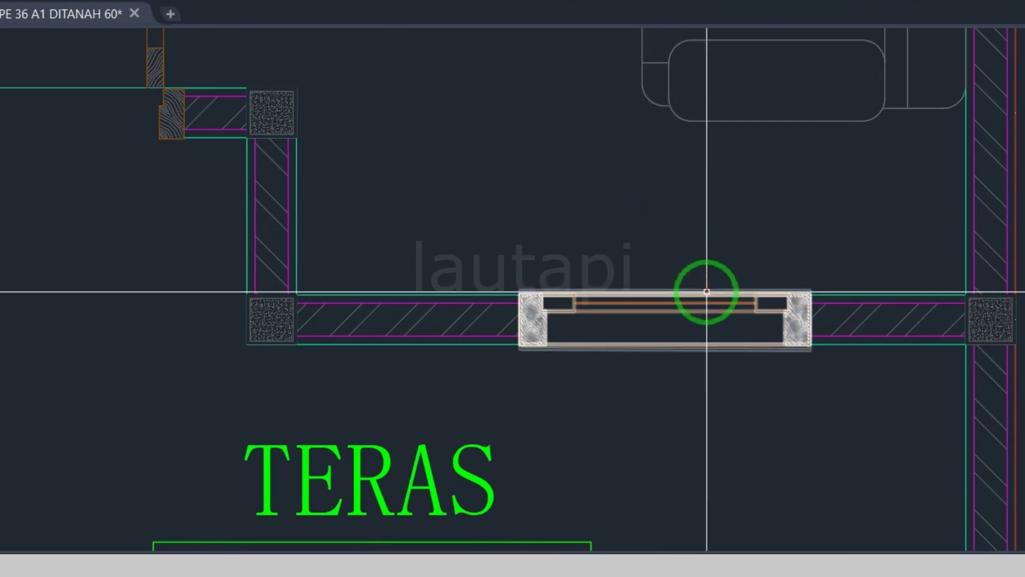
text(m)
key(Return)
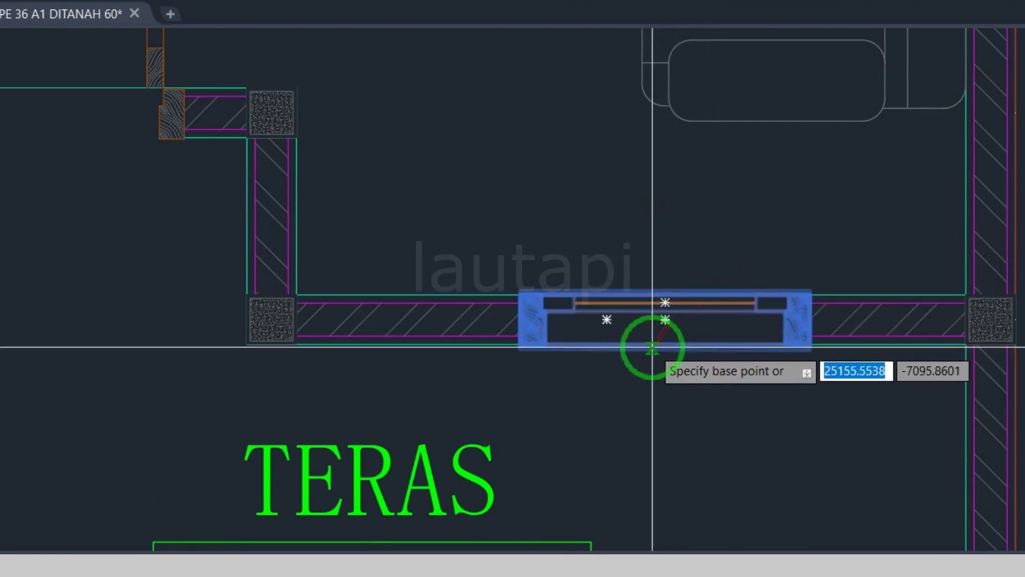
click(665, 350)
scroll(667, 347, down, 2)
scroll(653, 126, down, 3)
scroll(722, 229, up, 2)
scroll(667, 227, up, 3)
middle_drag(668, 227, 550, 251)
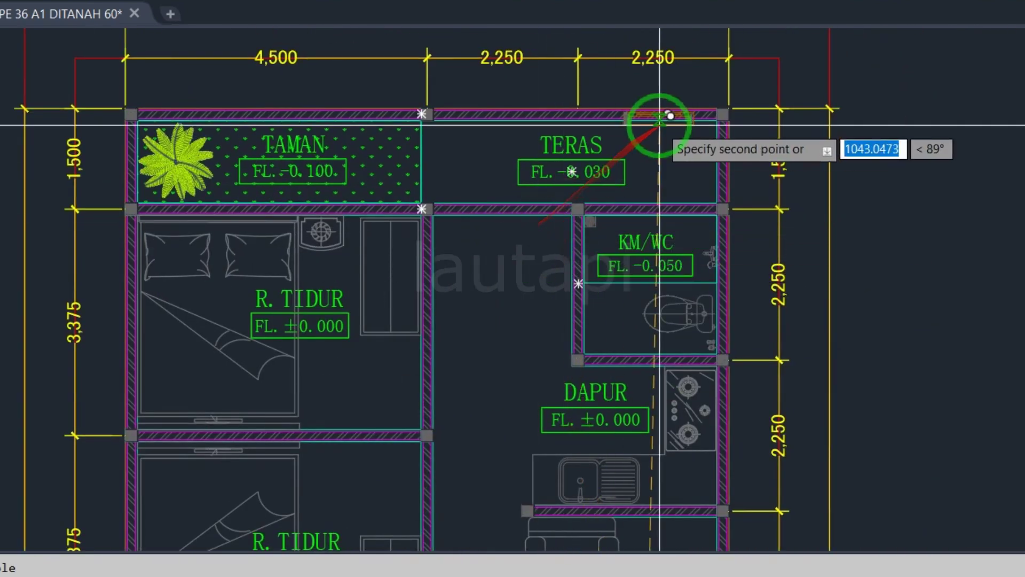
Step: Drop a copy of window j5 into the upper TERAS wall opening
scroll(664, 110, up, 5)
scroll(676, 145, down, 2)
scroll(656, 280, down, 1)
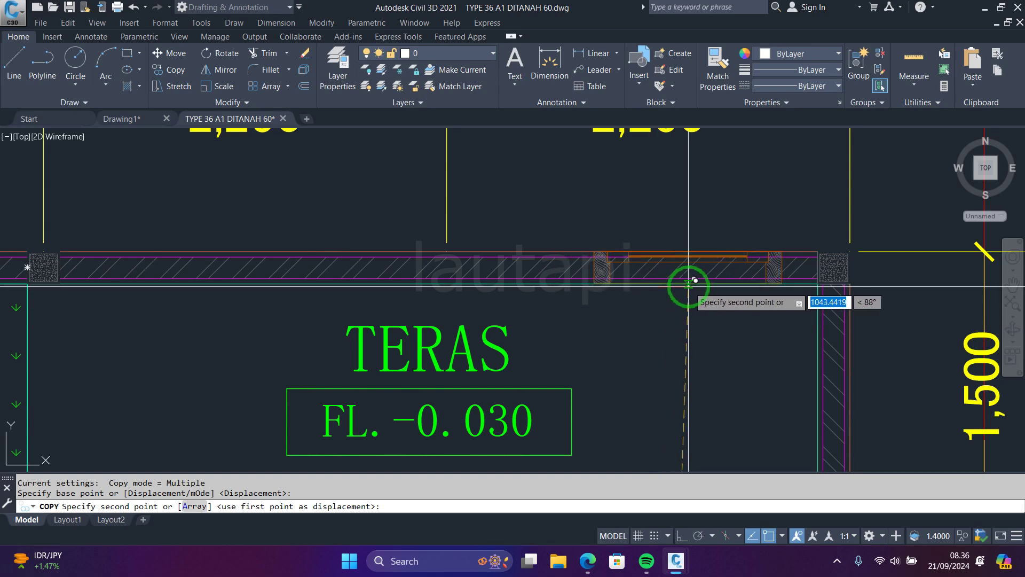
click(649, 294)
key(Escape)
Step: Move the copied window with endpoint snaps so it sits flush with the wall face
text(m)
key(Return)
click(617, 306)
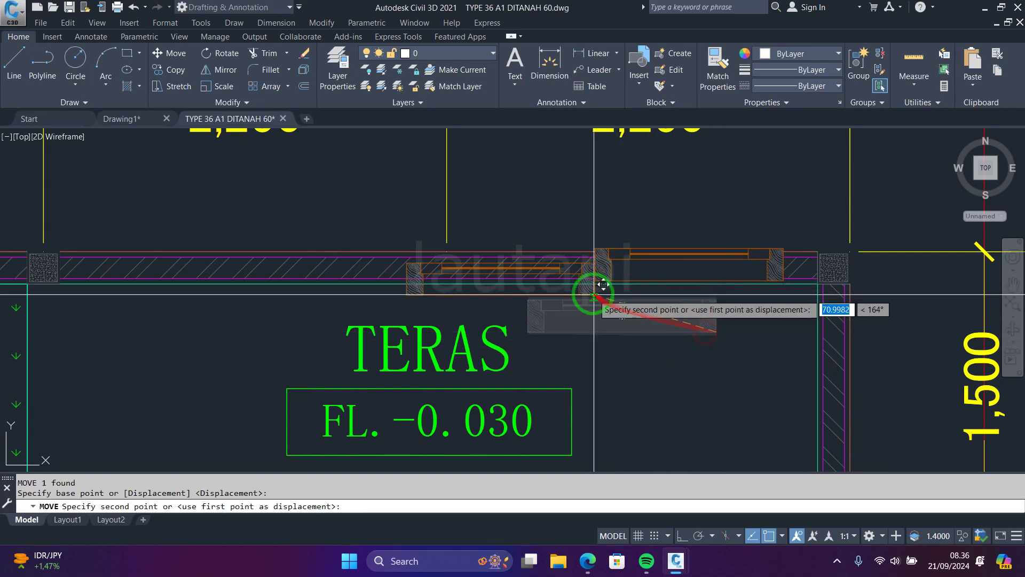
scroll(608, 270, up, 3)
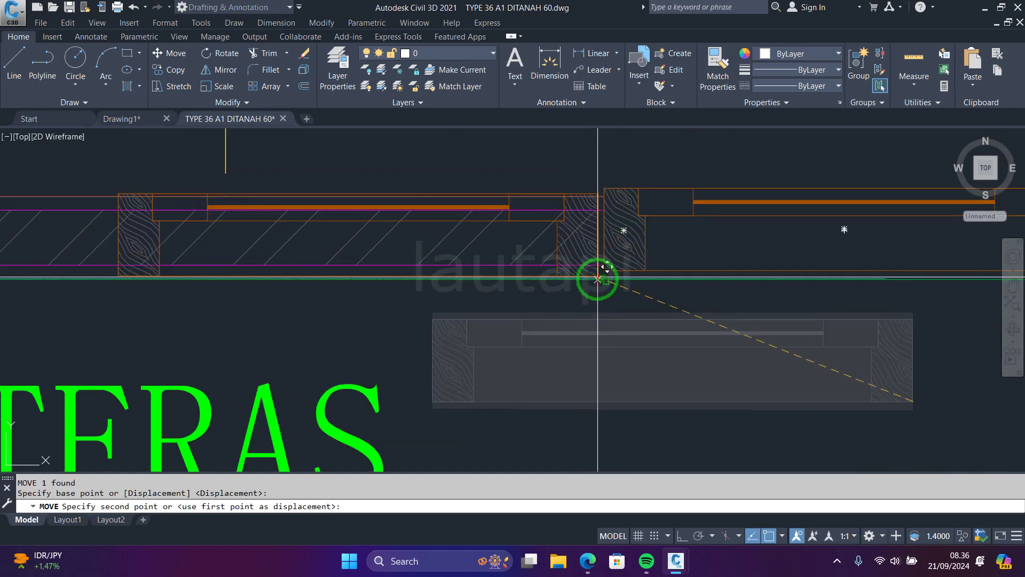
click(597, 278)
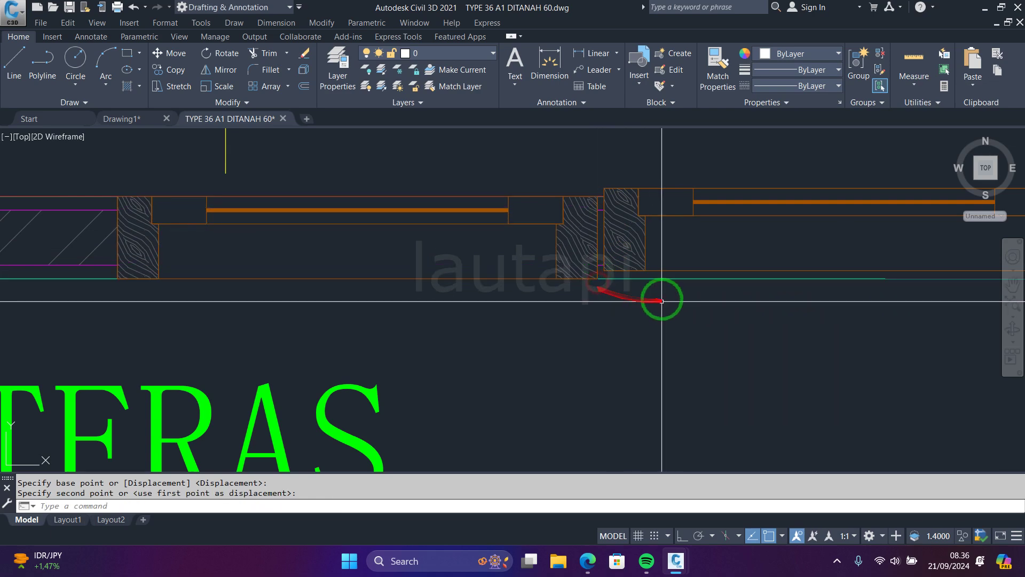
click(643, 184)
key(Escape)
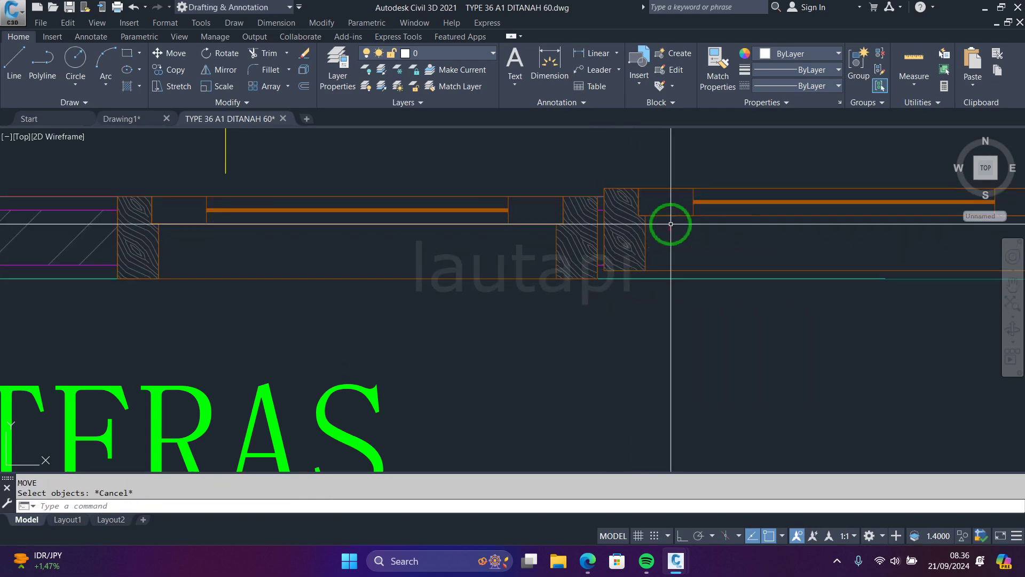
text(M)
Step: Nudge the window copy into alignment with the TERAS wall jamb
scroll(642, 260, up, 5)
click(664, 273)
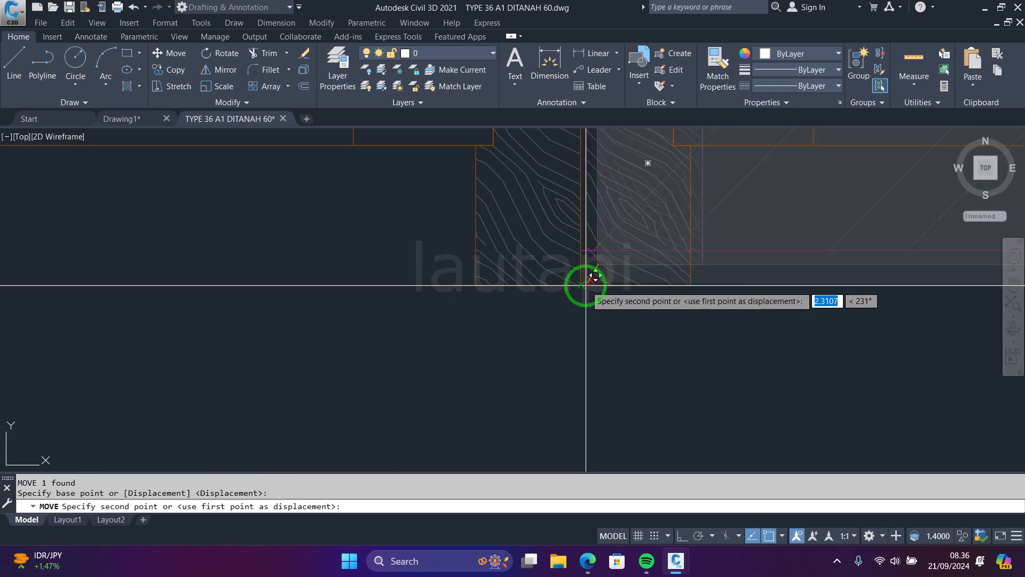
click(584, 286)
scroll(565, 272, down, 5)
scroll(565, 272, down, 4)
key(Escape)
scroll(534, 283, down, 4)
middle_drag(535, 283, 589, 165)
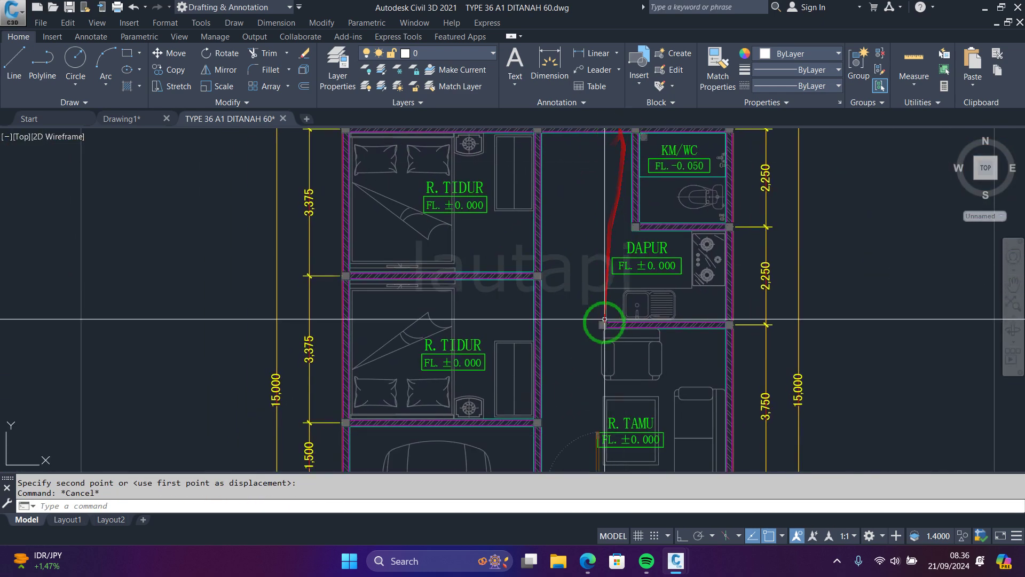
middle_drag(607, 317, 627, 202)
Step: Copy door block p1 beside the lower R. TIDUR wall
text(o)
key(Return)
click(589, 337)
scroll(577, 182, up, 5)
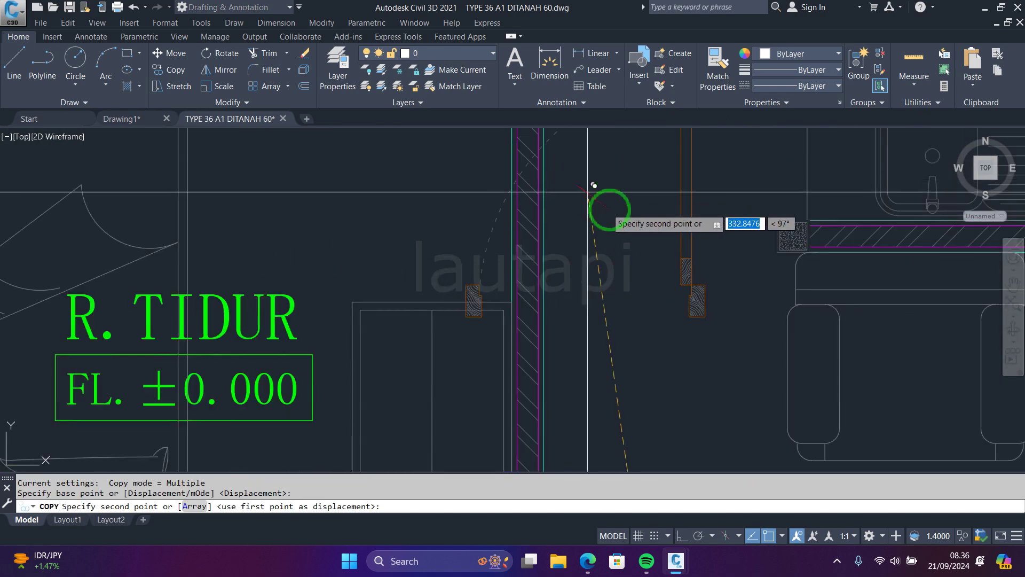
click(635, 225)
key(Escape)
Step: Rotate the copied door 270° with Ortho on and zoom out to check the plan
drag(689, 299, 668, 266)
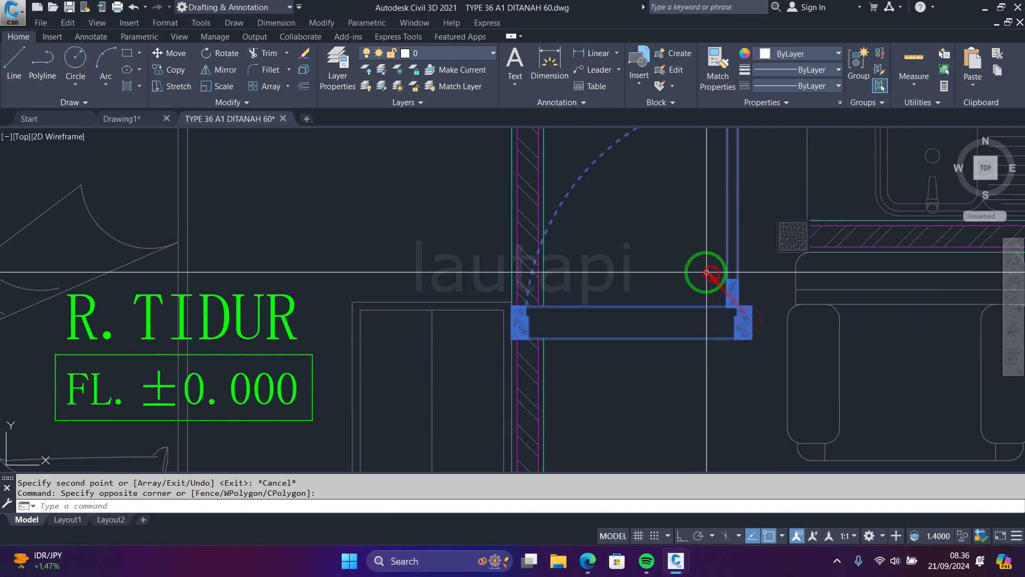
scroll(668, 265, down, 2)
scroll(667, 266, down, 2)
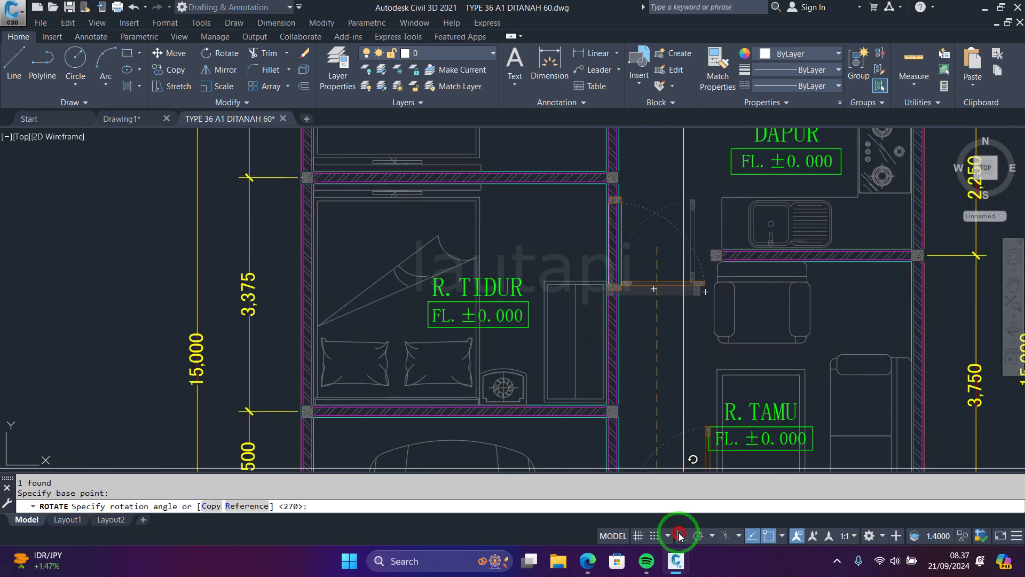
click(671, 400)
scroll(671, 201, down, 2)
scroll(621, 254, down, 1)
middle_drag(621, 254, 650, 284)
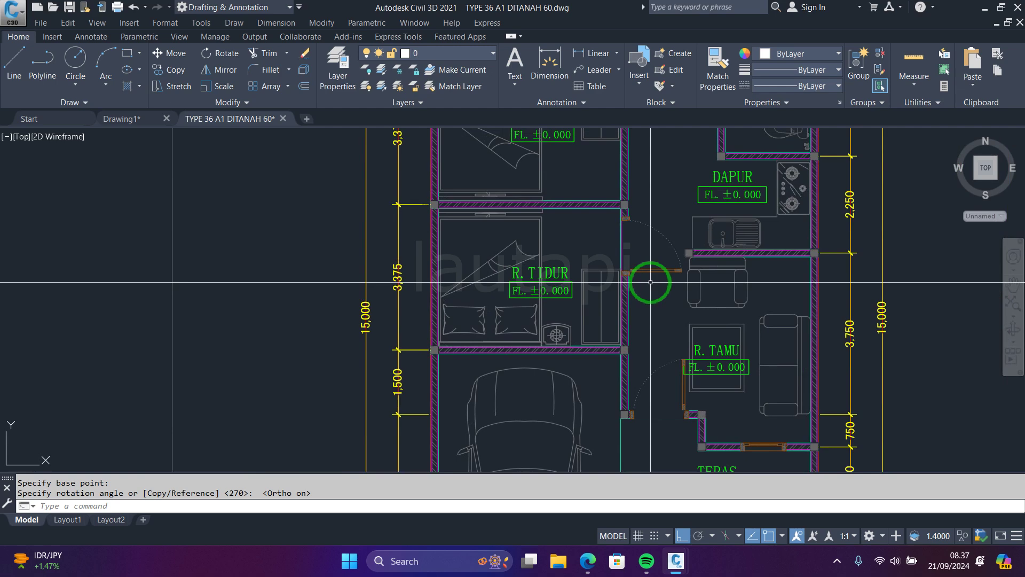
scroll(650, 282, down, 5)
scroll(609, 286, down, 1)
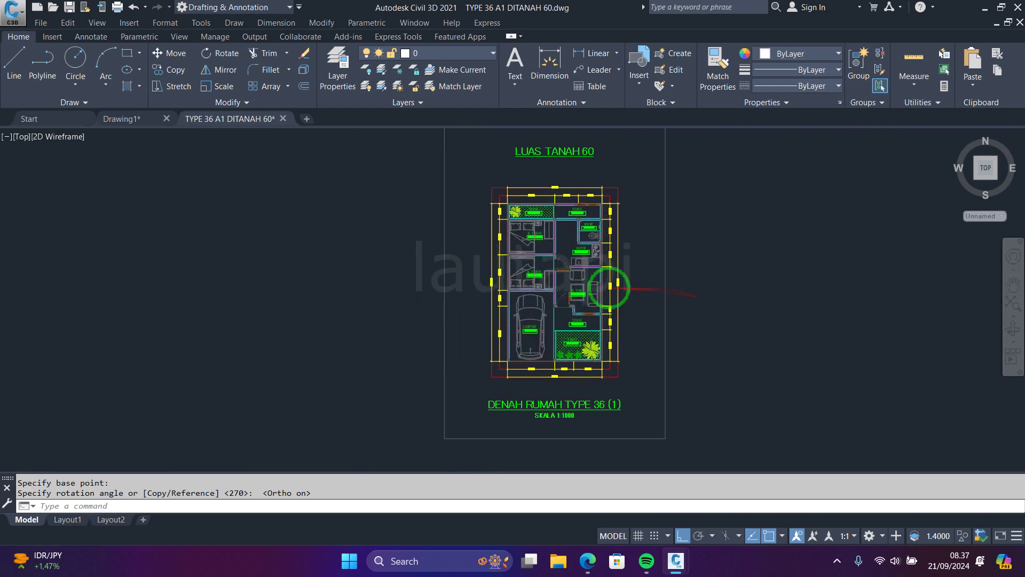
scroll(603, 269, up, 1)
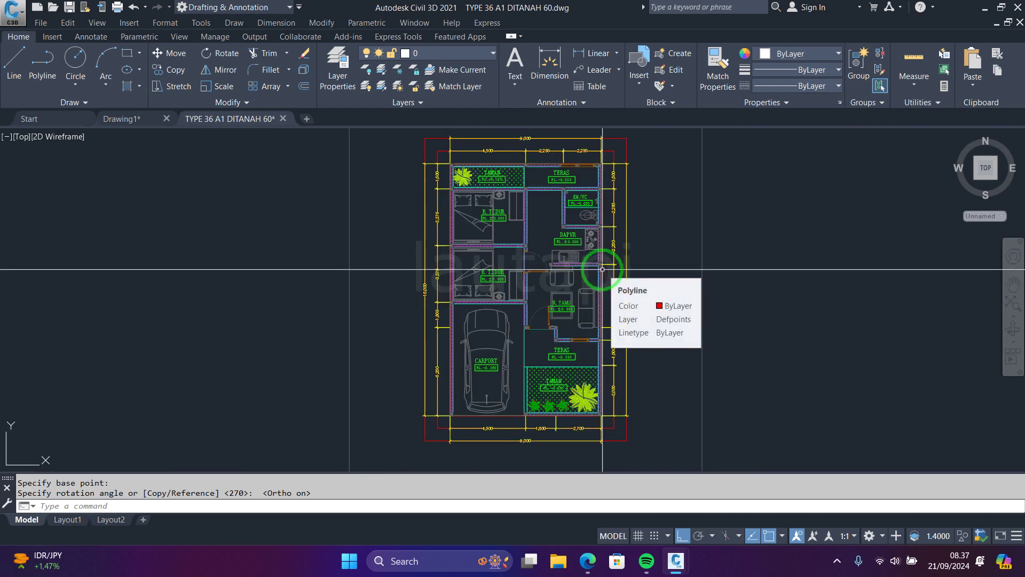